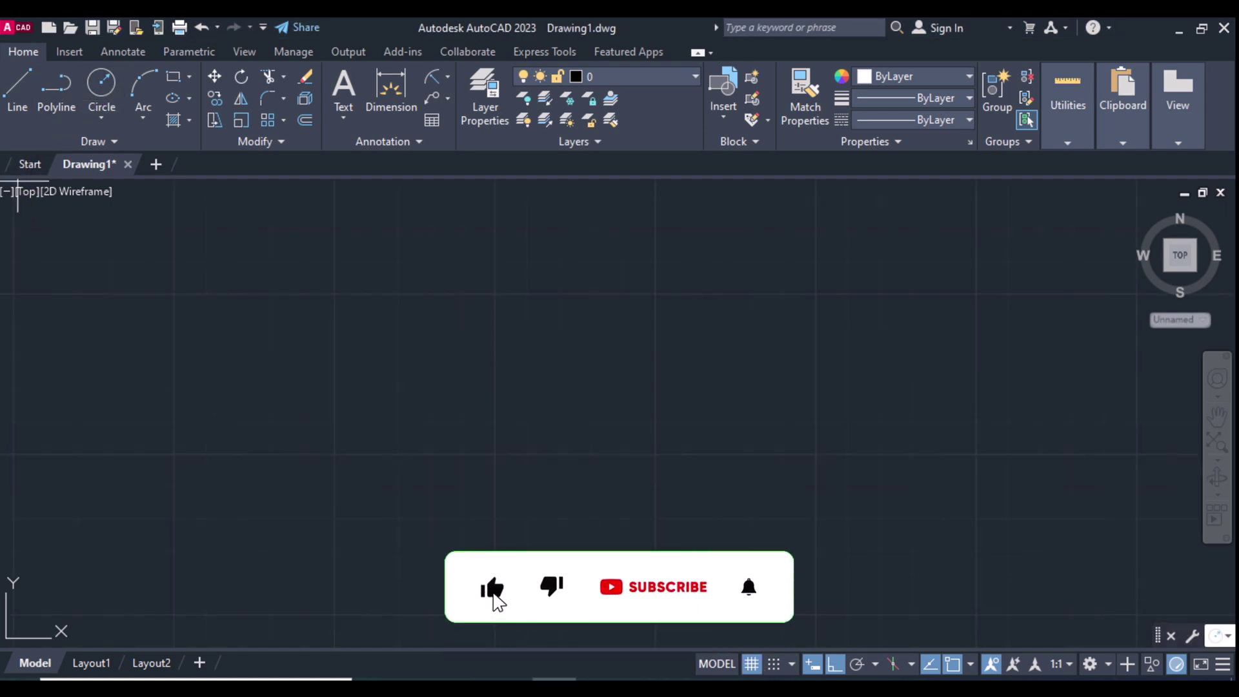
- Draw concentric circles of radius 13 and 26 at the first centre point
click(101, 83)
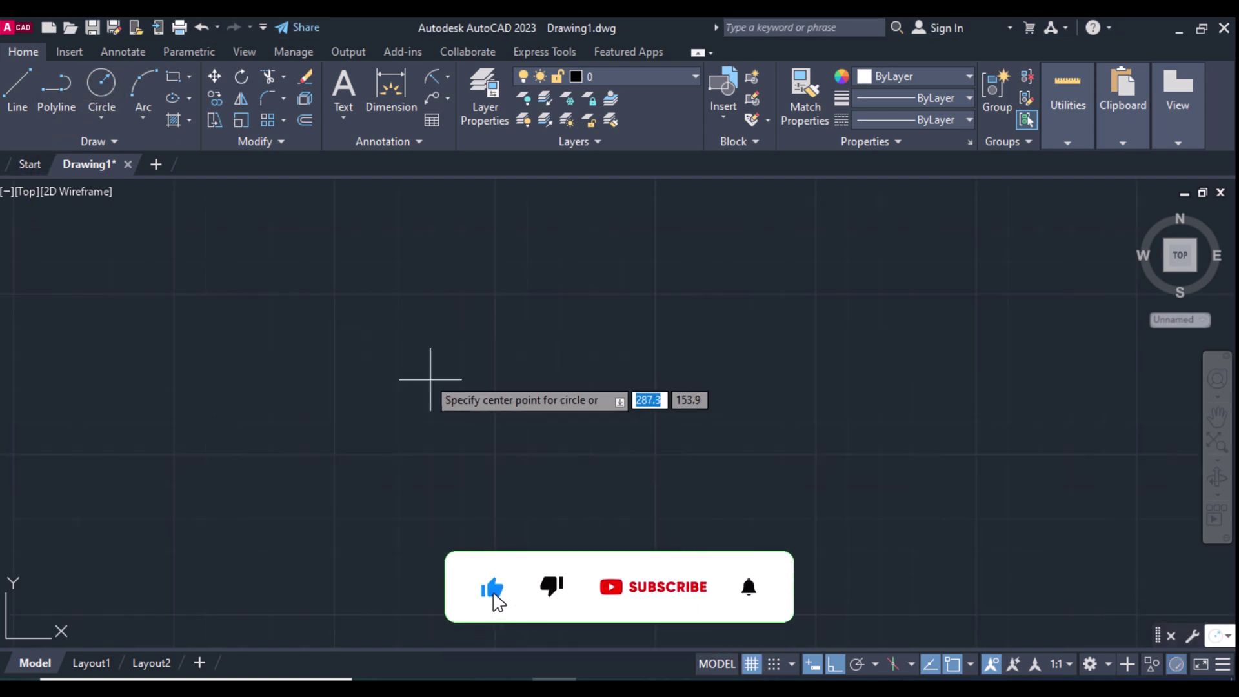
click(359, 282)
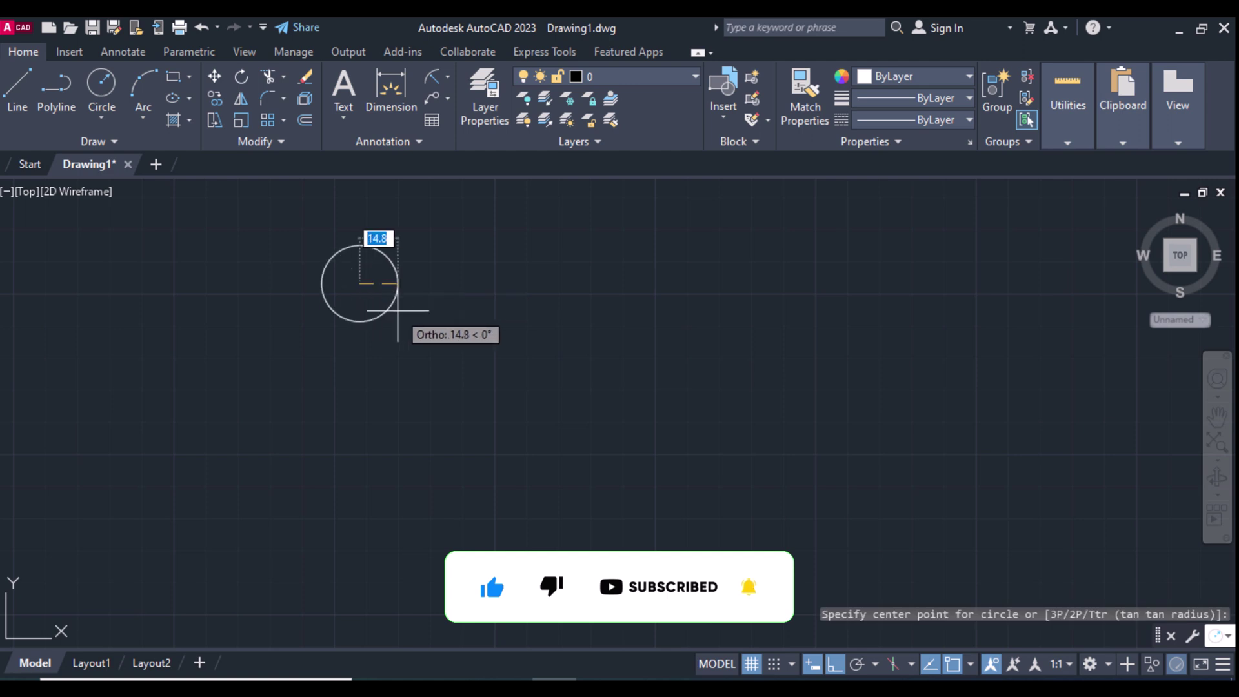
text(13)
key(Return)
key(Return)
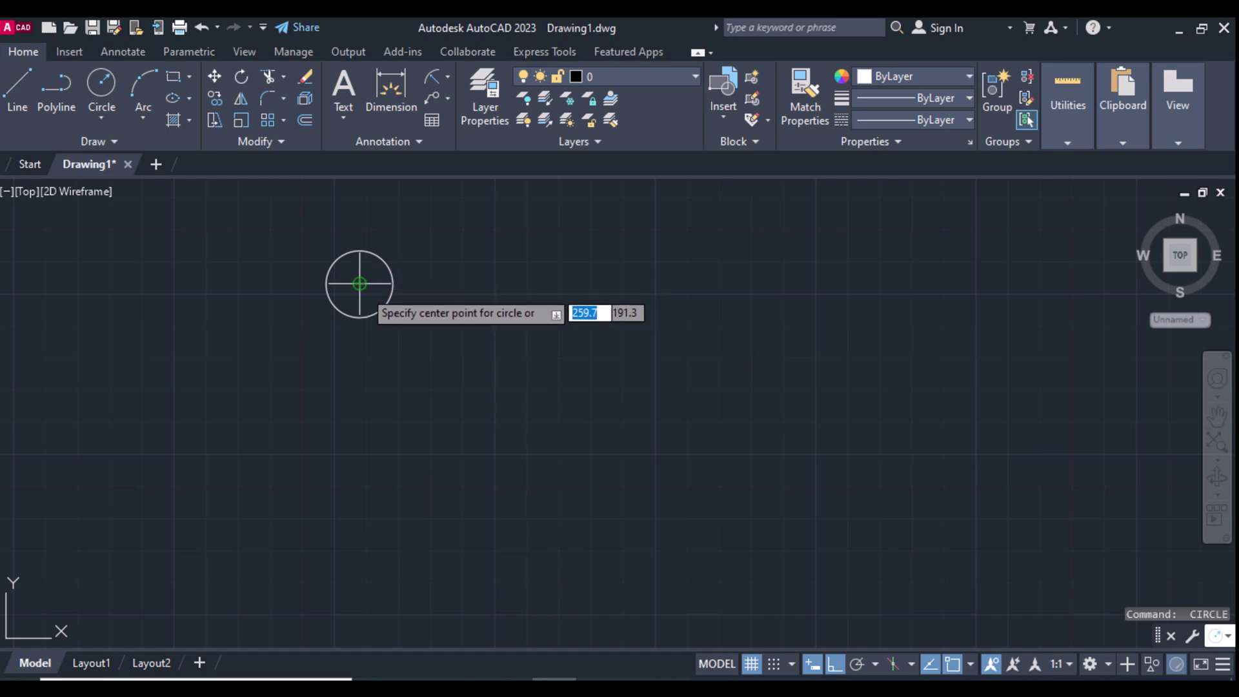
click(359, 284)
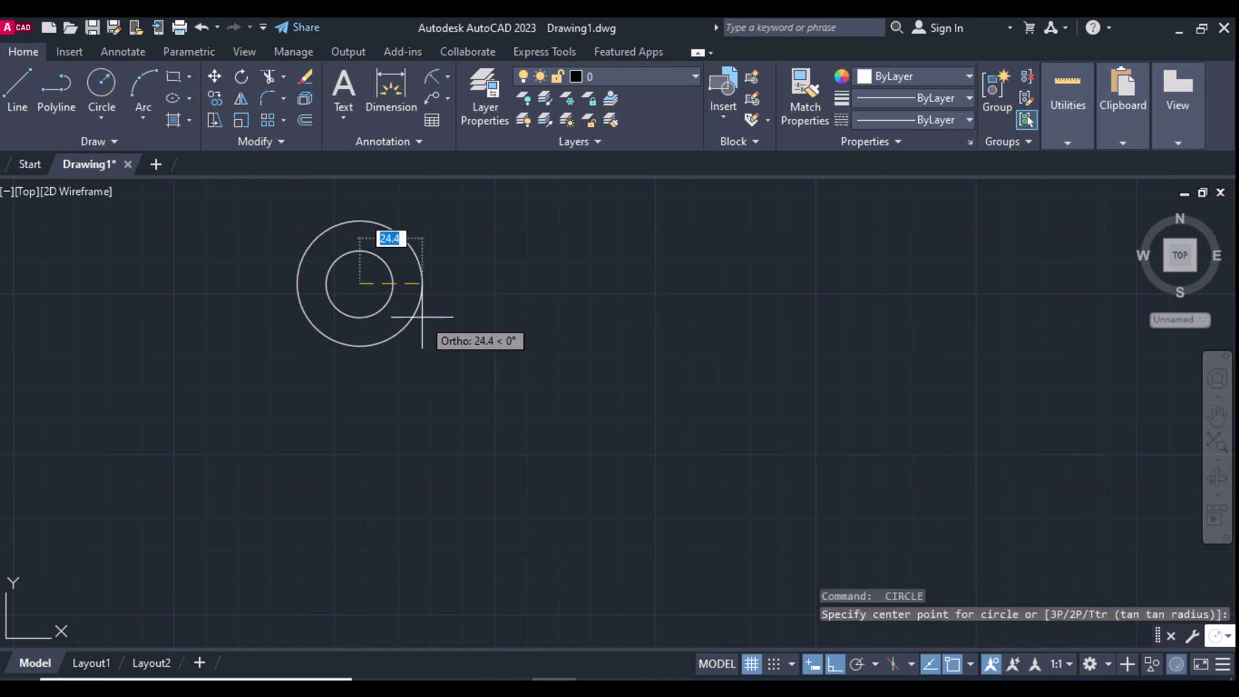
text(26)
key(Return)
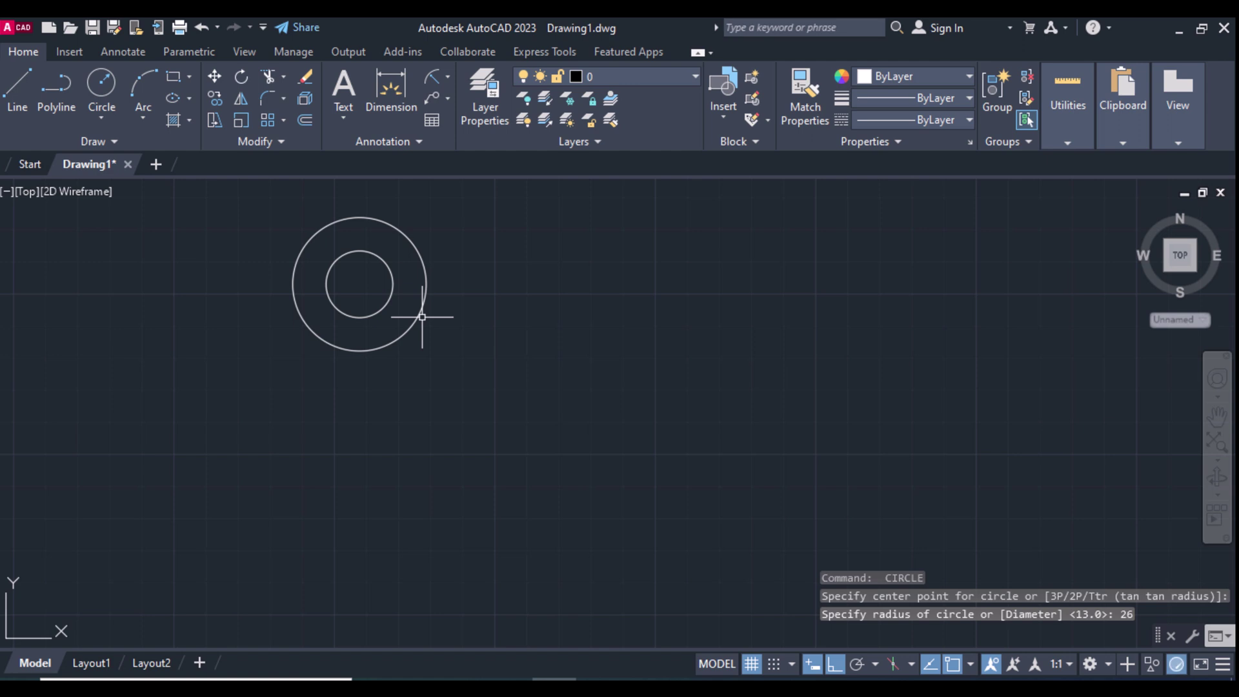
click(106, 93)
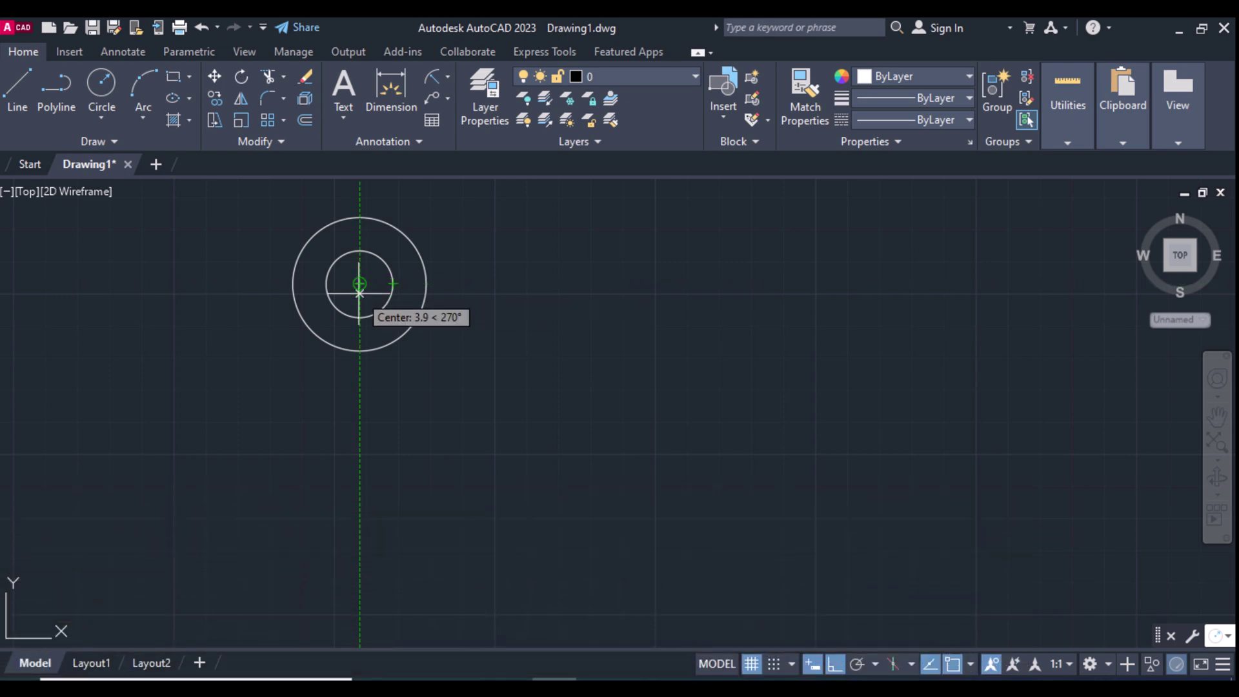
- Place a radius-8 circle 85 units directly below the first centre
text(85)
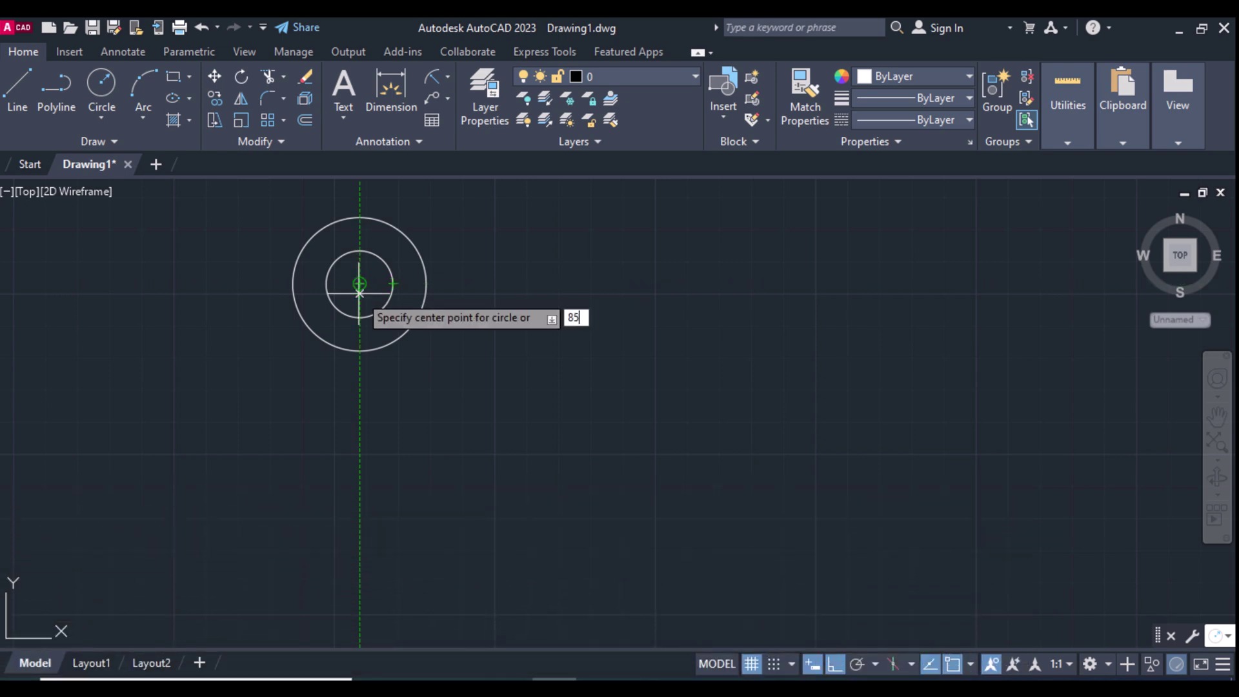
key(Return)
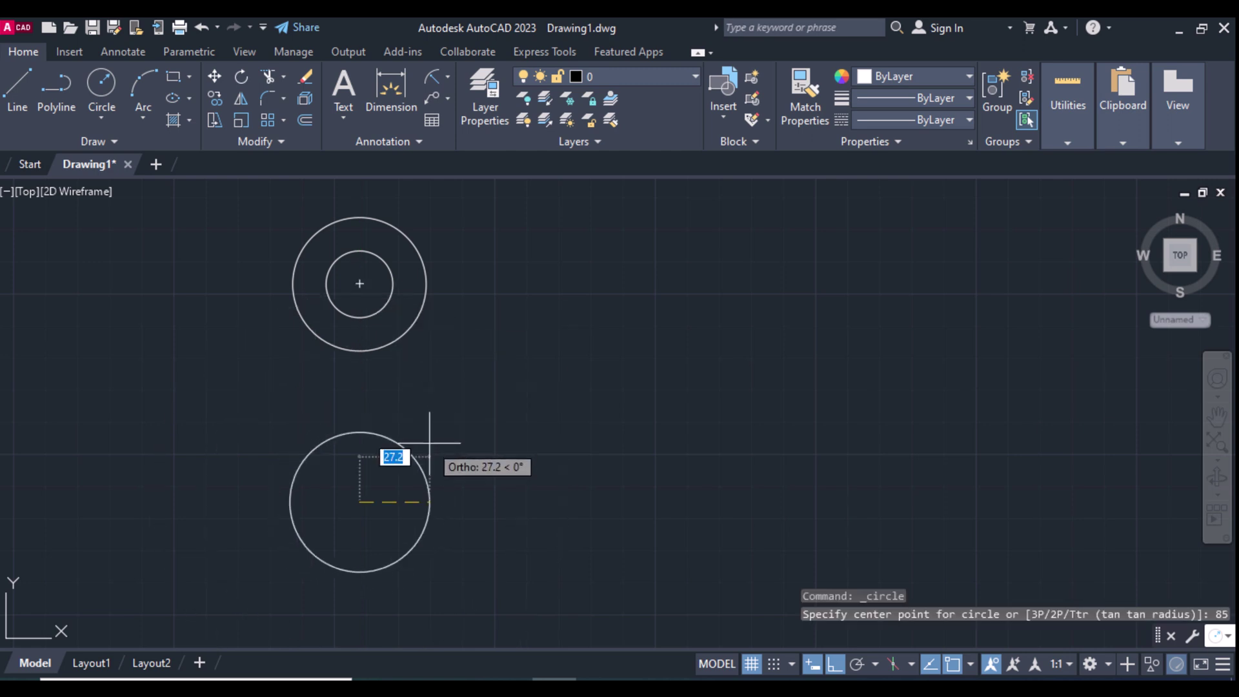
text(8)
key(Return)
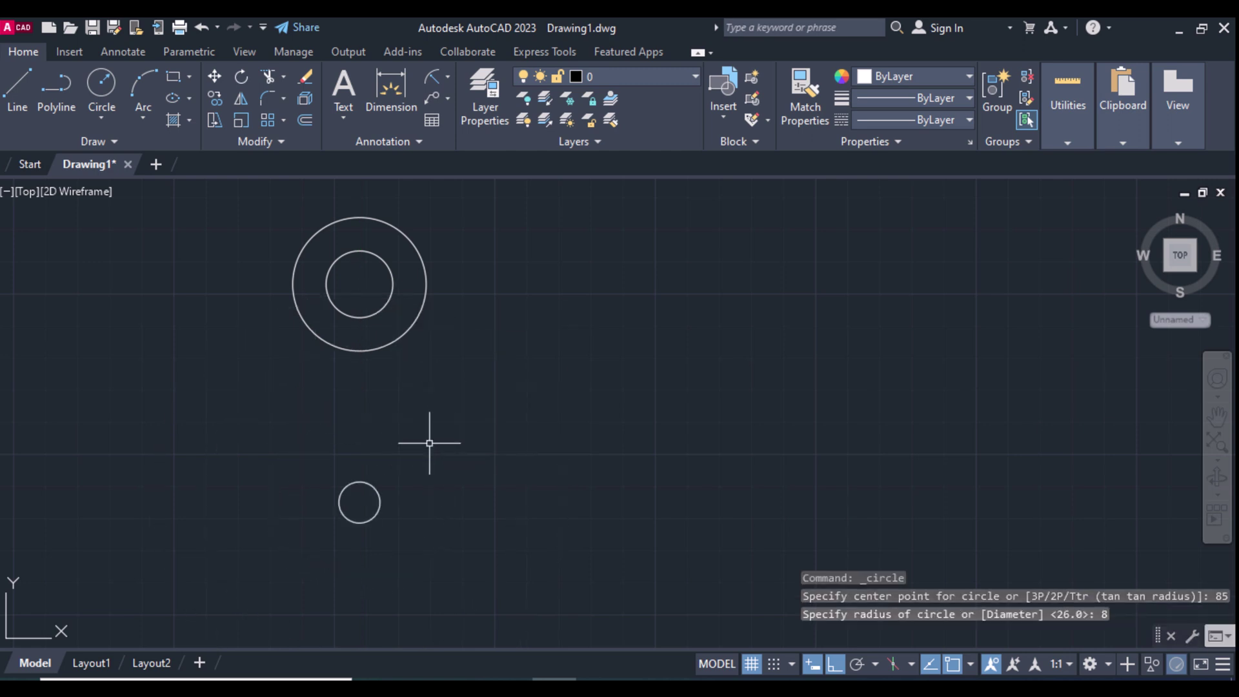
- Surround the radius-8 circle with a concentric radius-18 circle
key(Return)
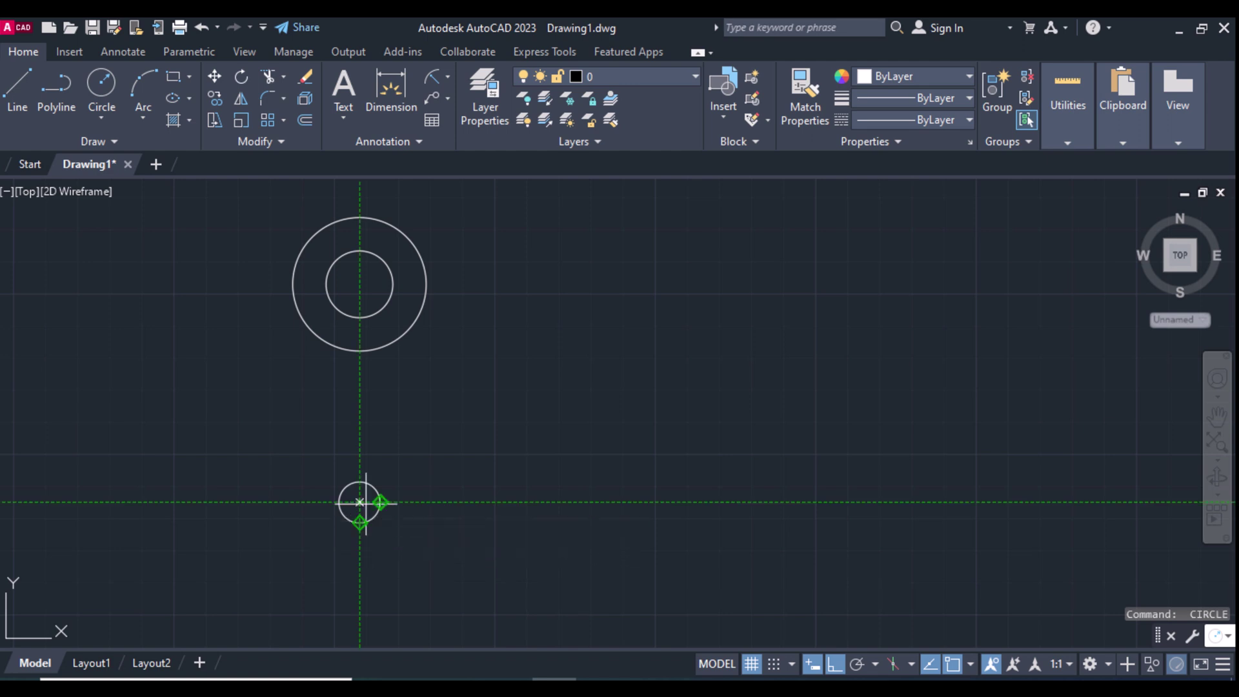
click(359, 502)
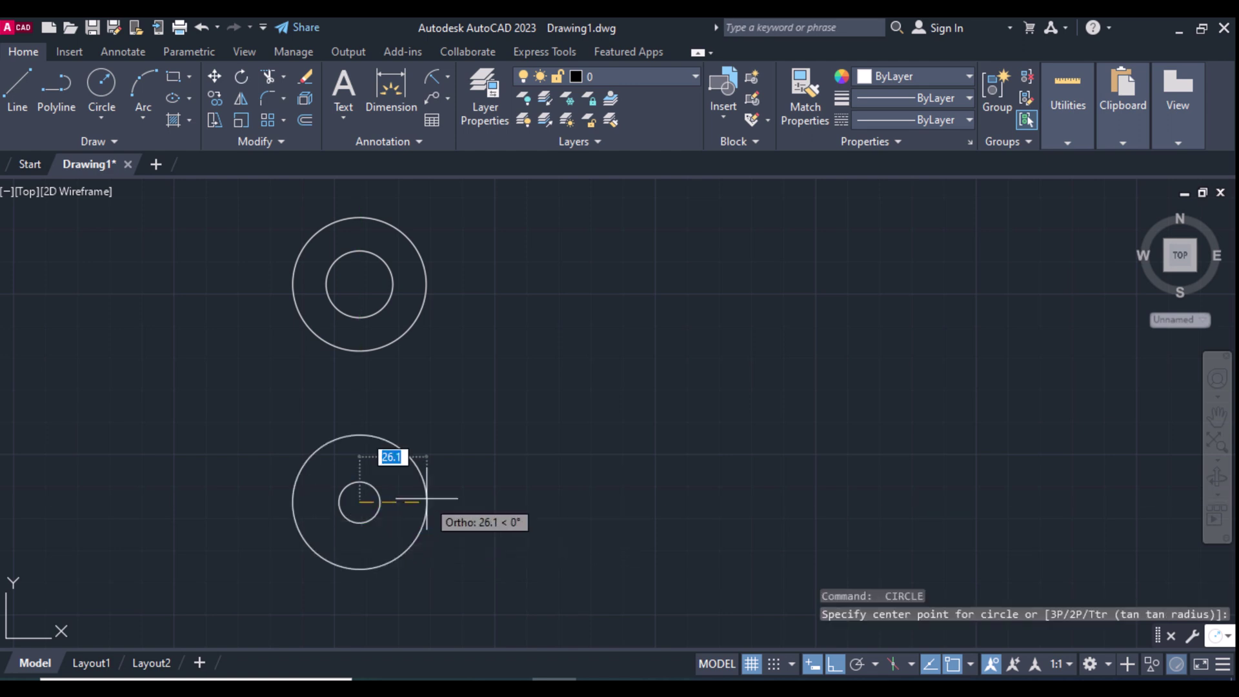
text(18)
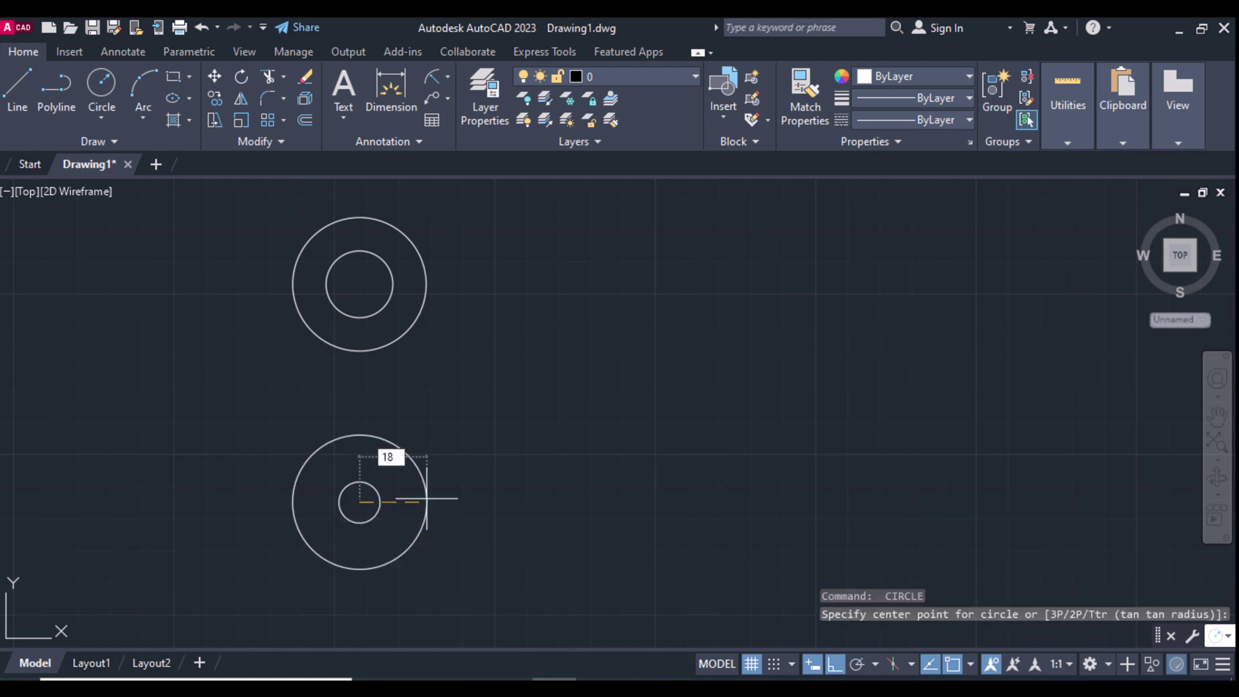
key(Return)
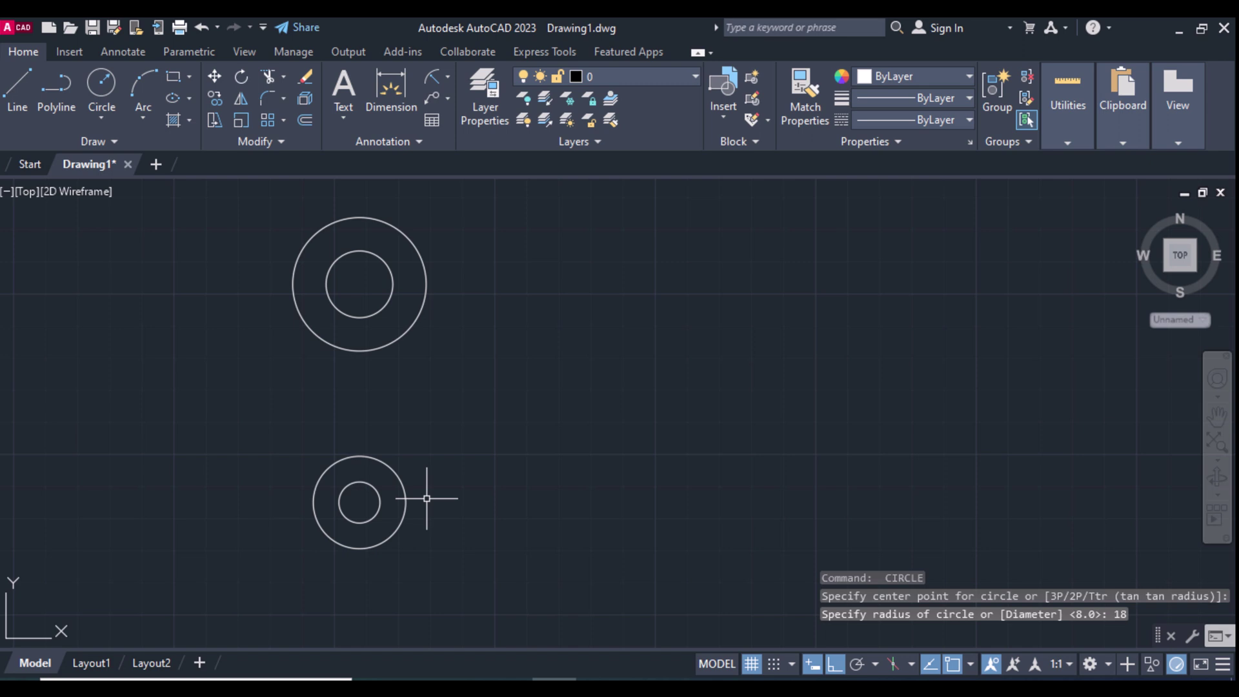
click(19, 84)
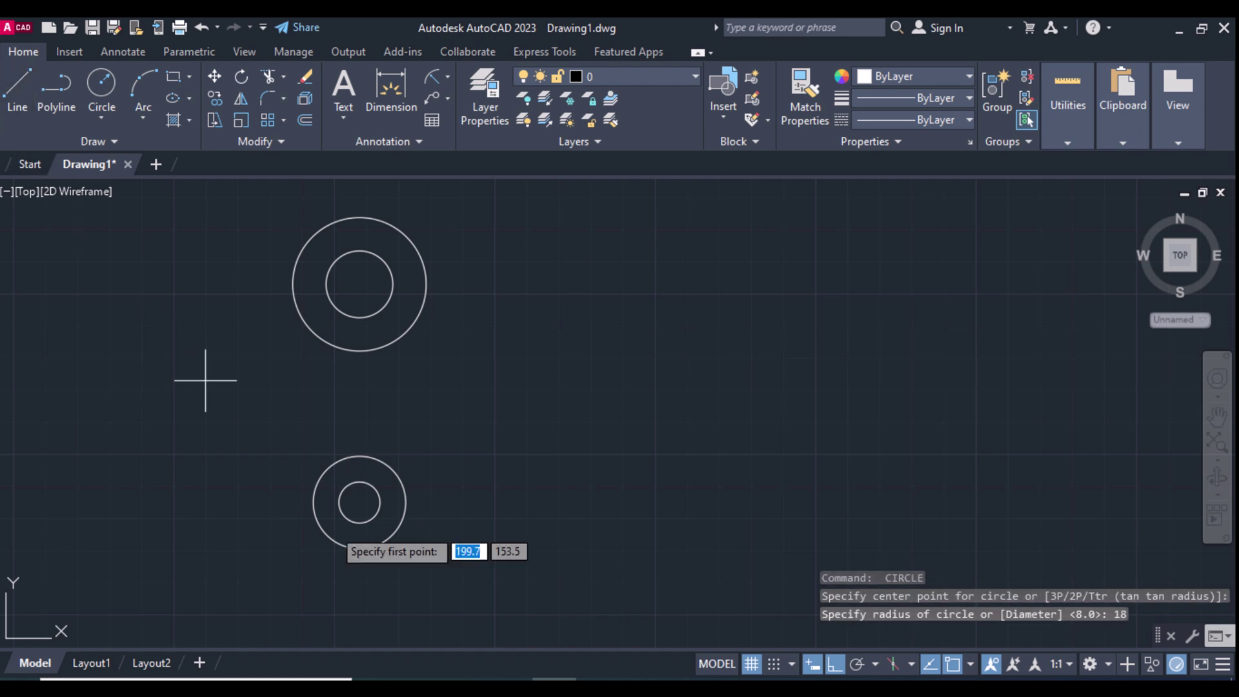
- Draw a line from the lower centre running 42.5 up, then 80 to the right
click(360, 501)
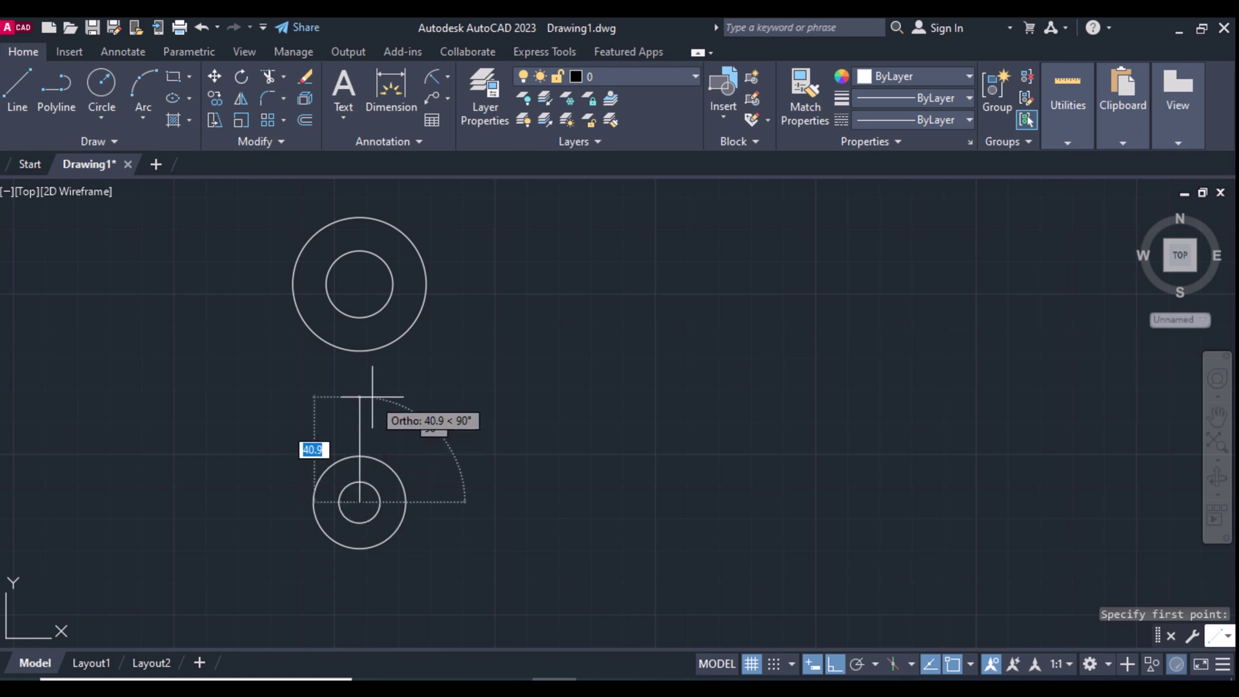
text(4)
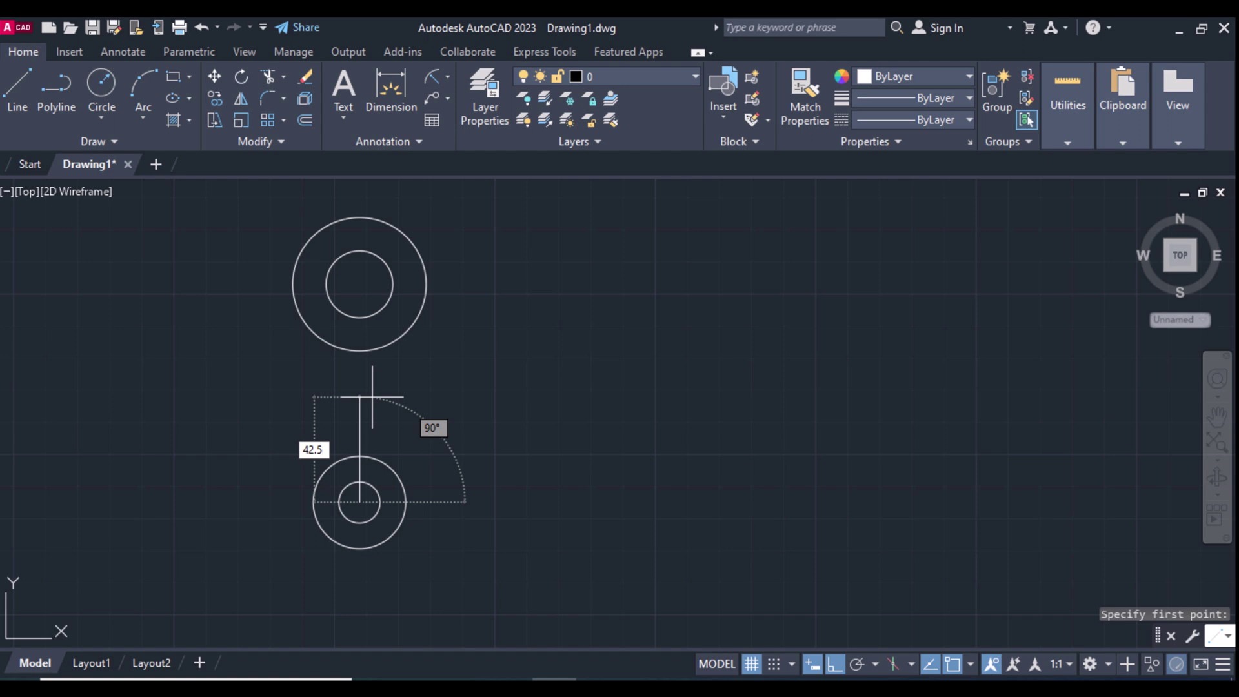
key(Return)
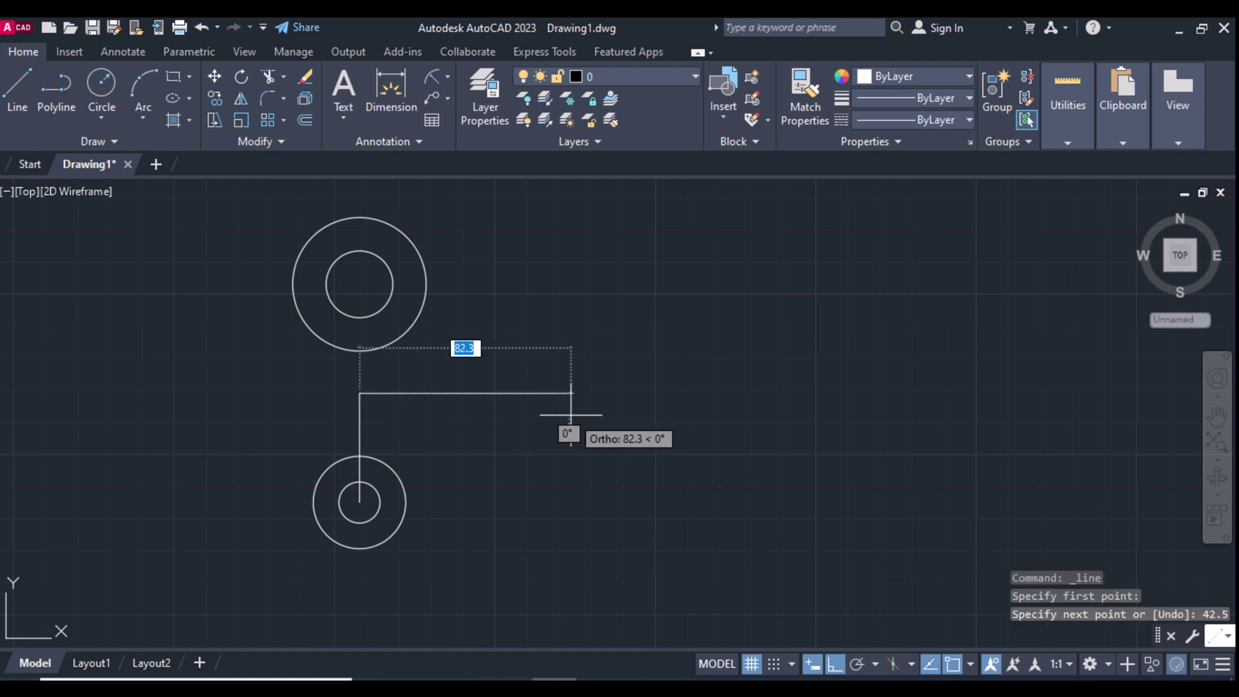
text(80)
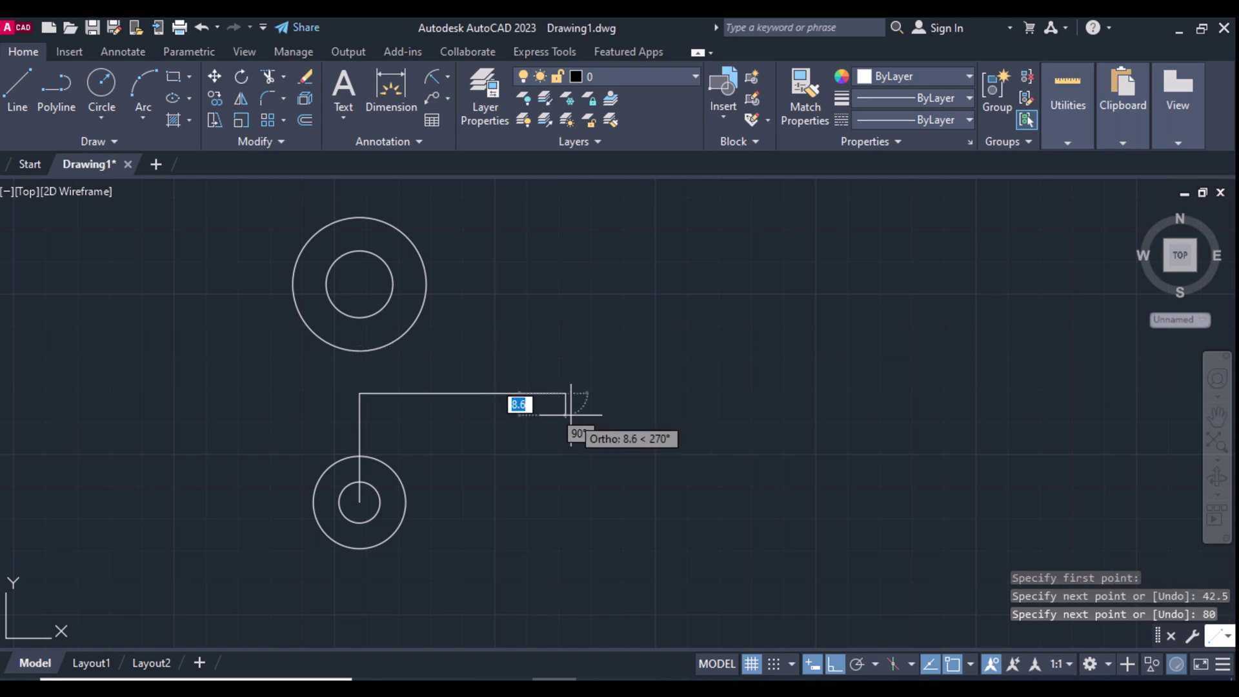
key(Return)
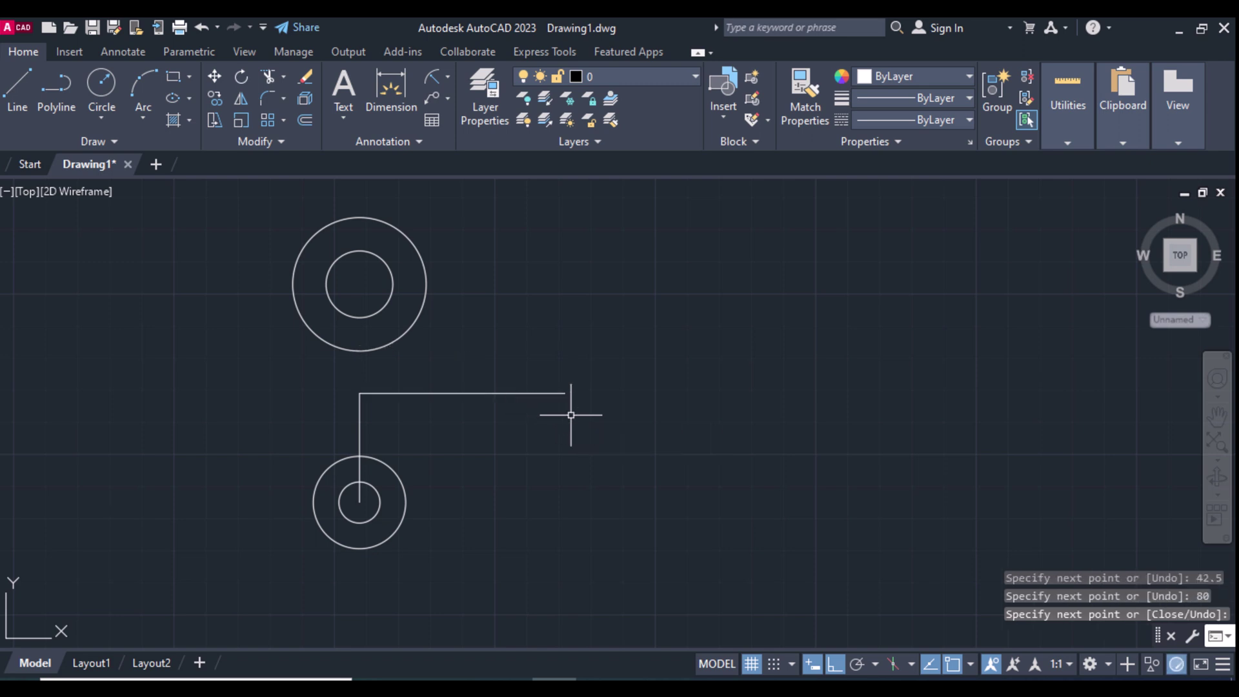
key(Return)
text(c)
key(Return)
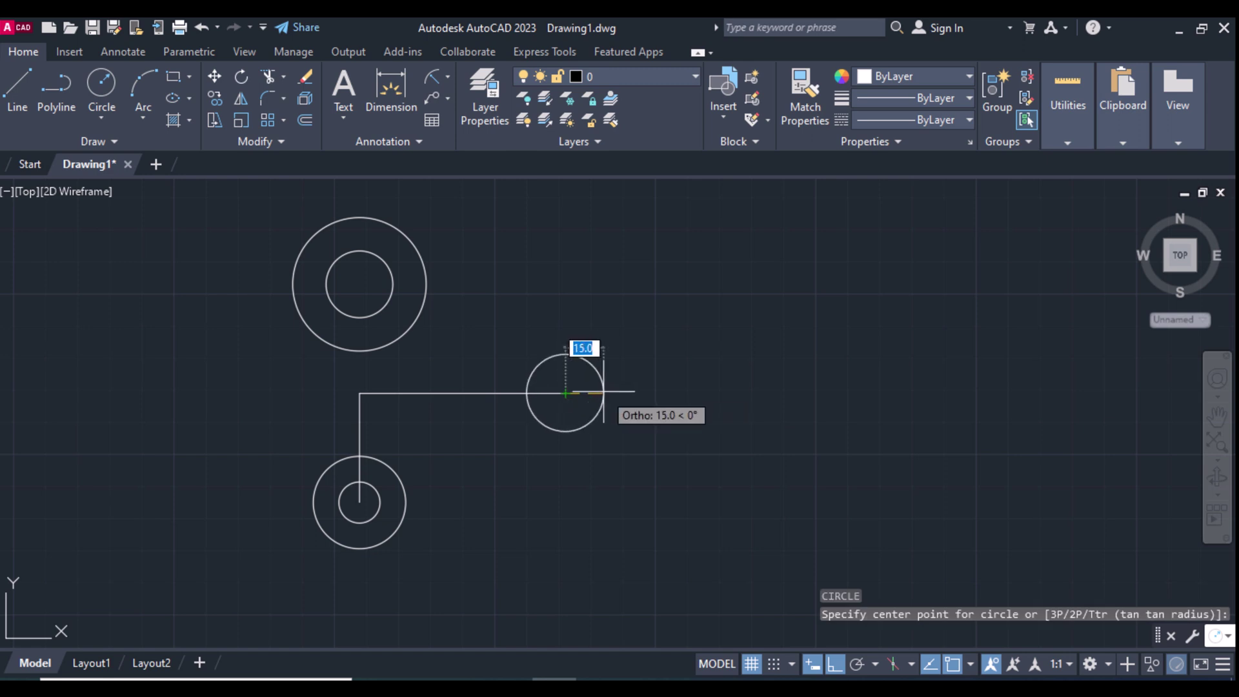
- Draw concentric circles of radius 15 and 33.5 at the line's end
text(15)
key(Return)
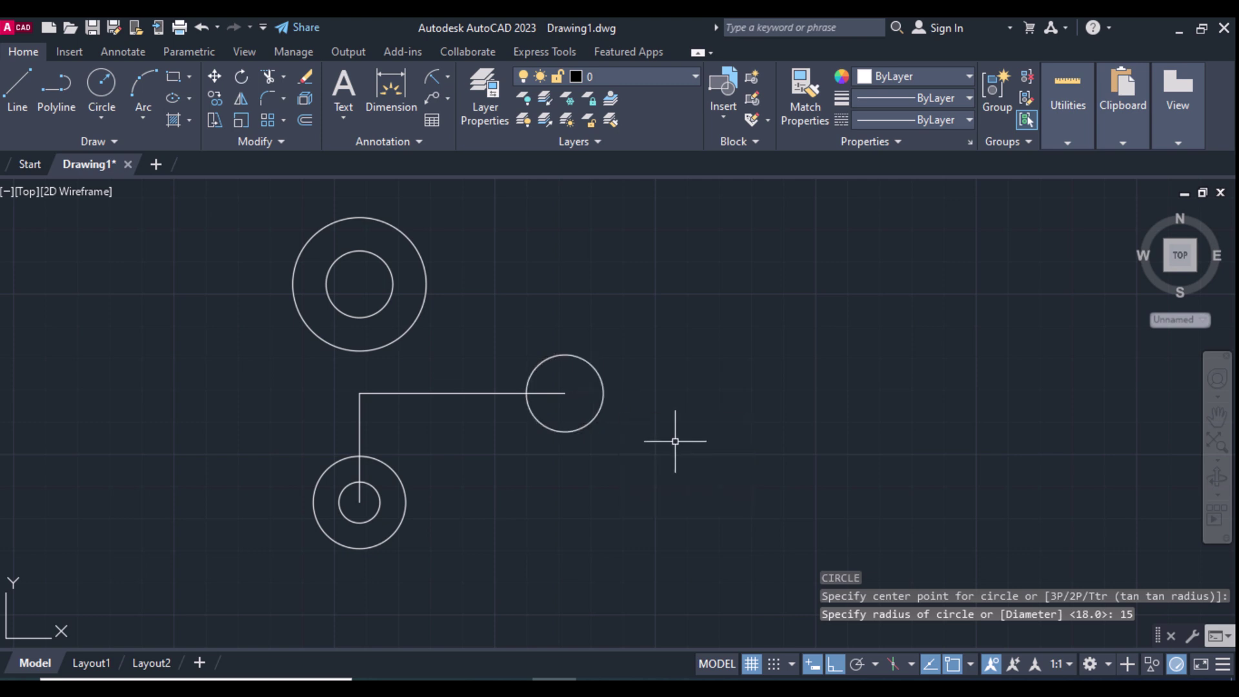
key(Return)
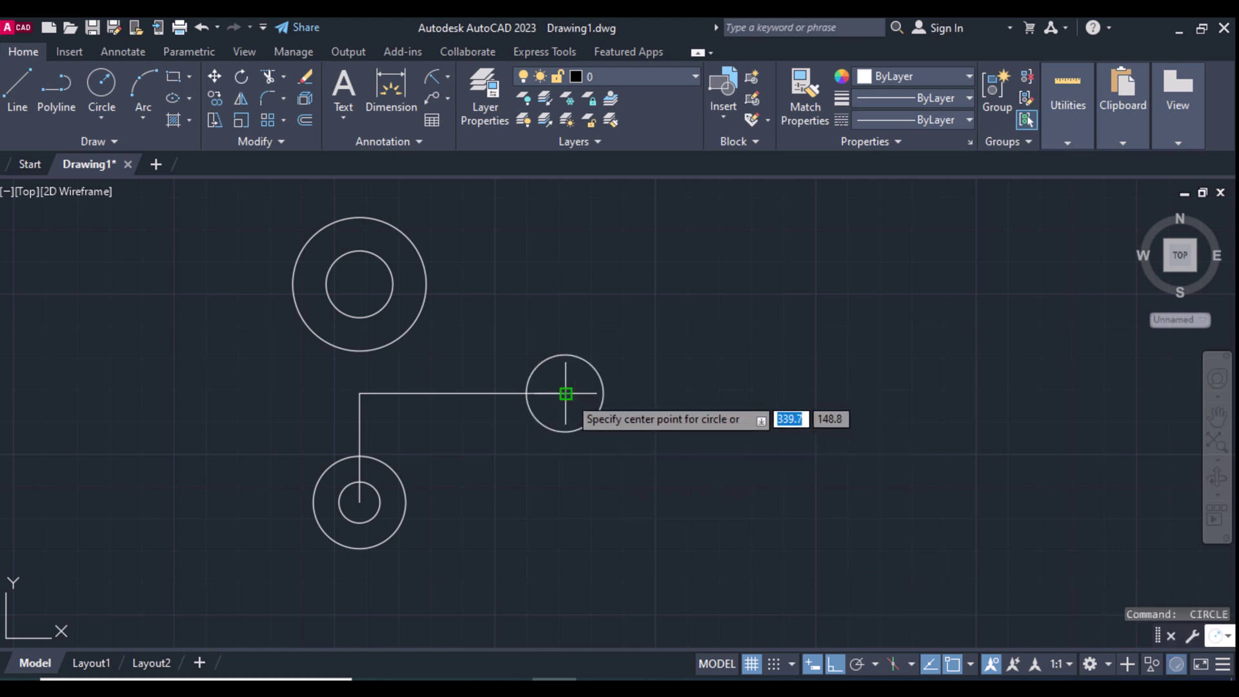
click(564, 393)
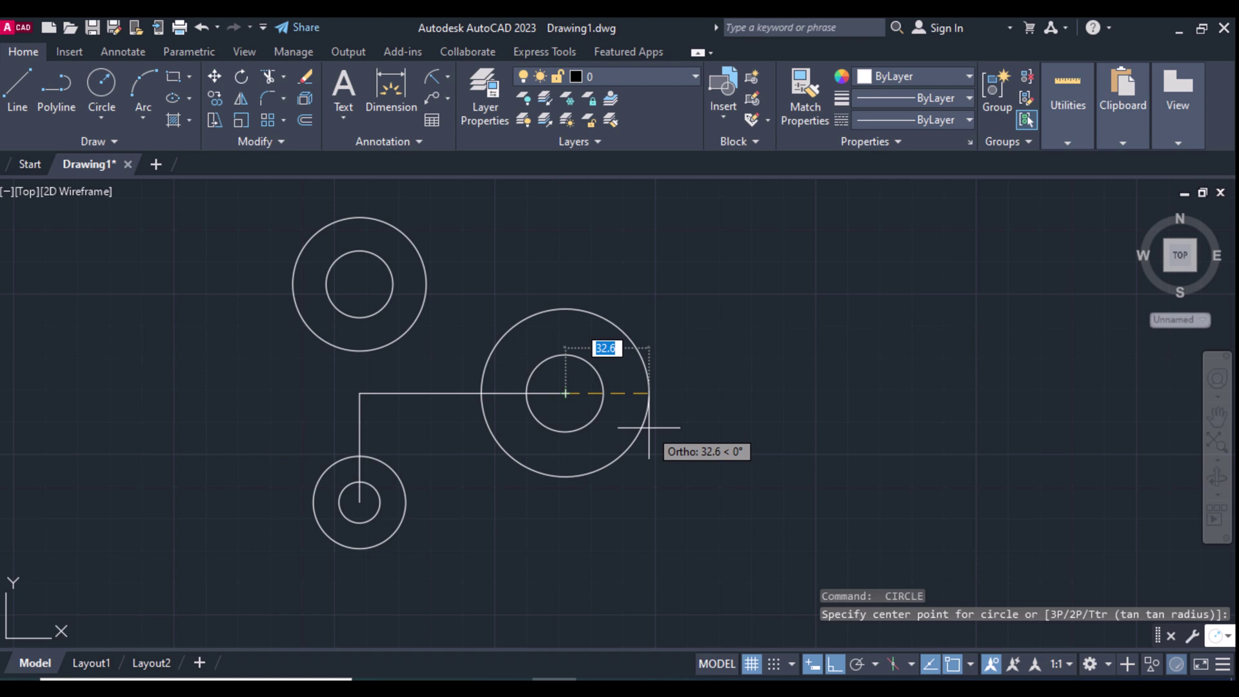
text(33)
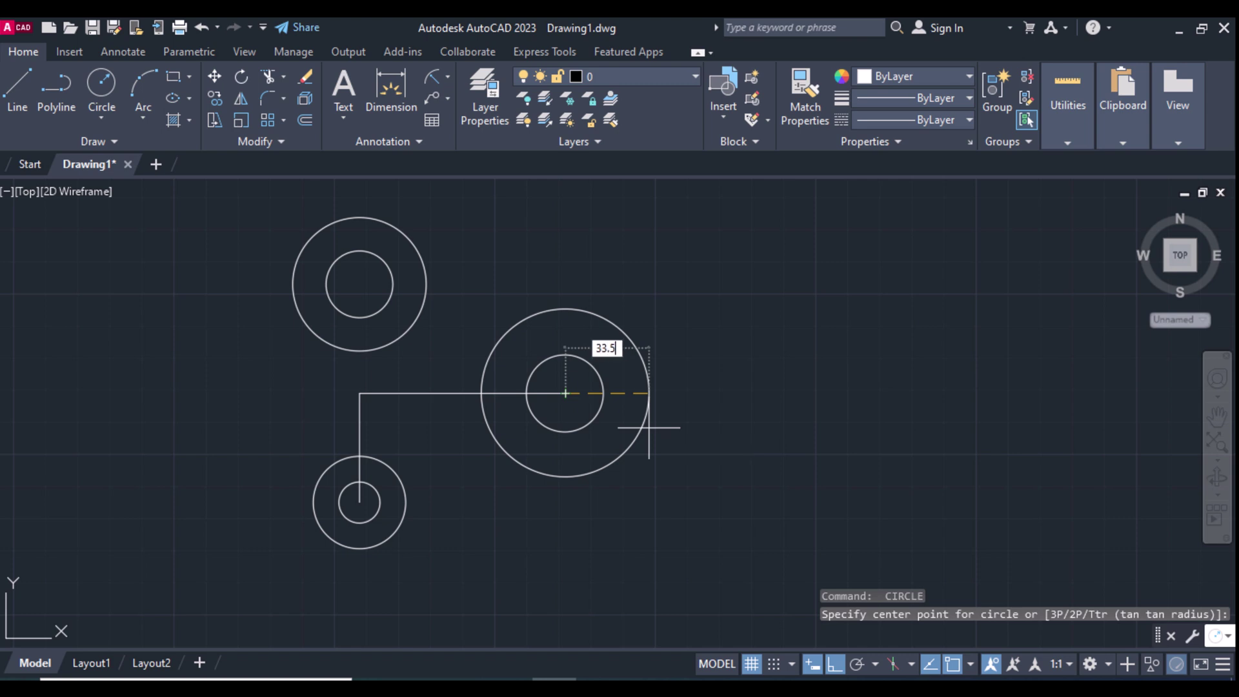
key(Return)
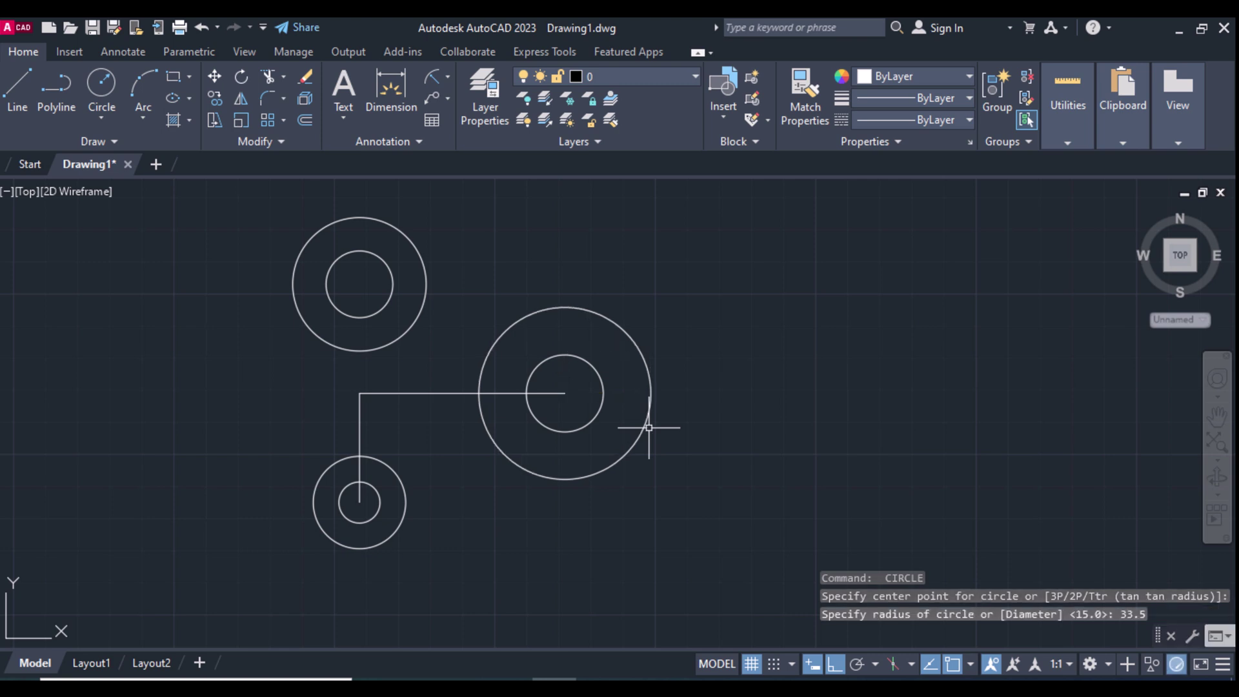
- Add a concentric radius-52.2 circle around them
key(Return)
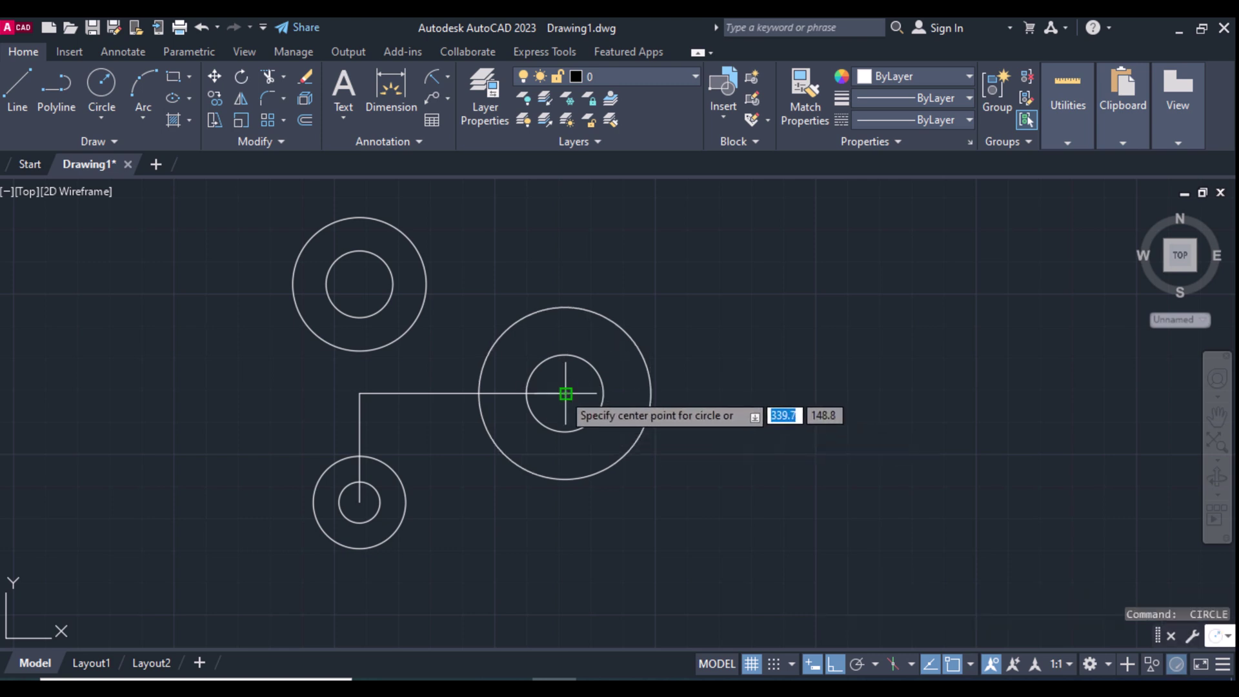
click(565, 393)
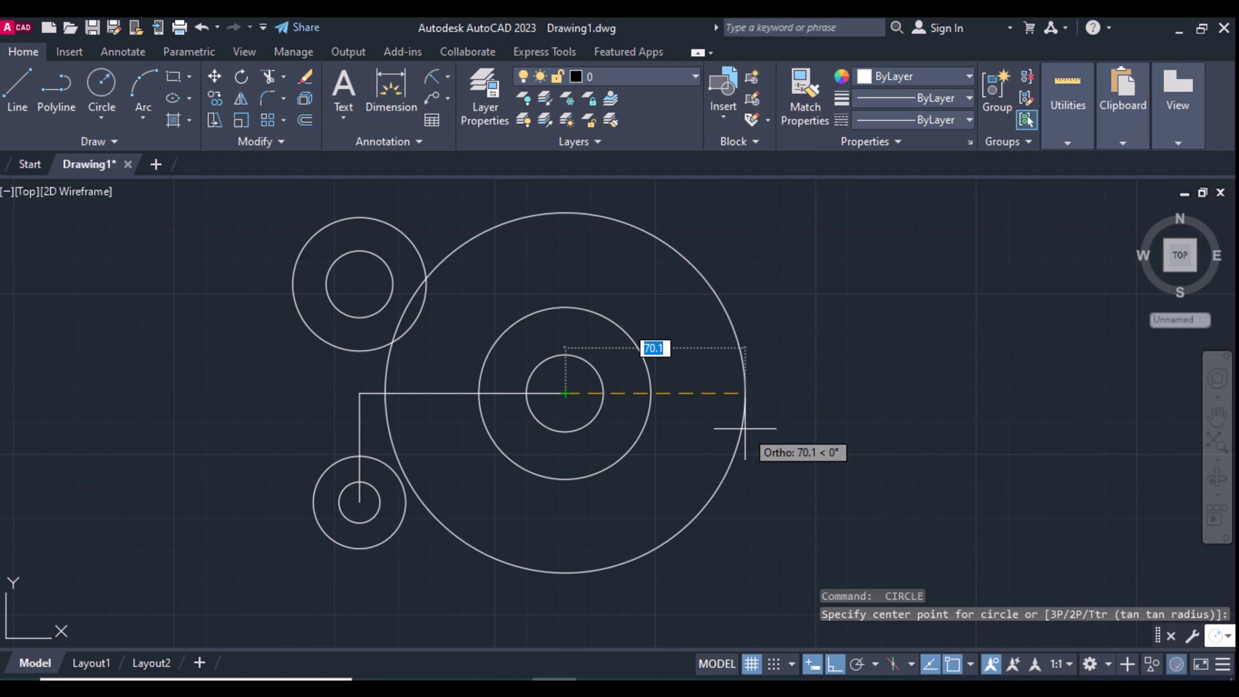
key(BackSpace)
text(52.2)
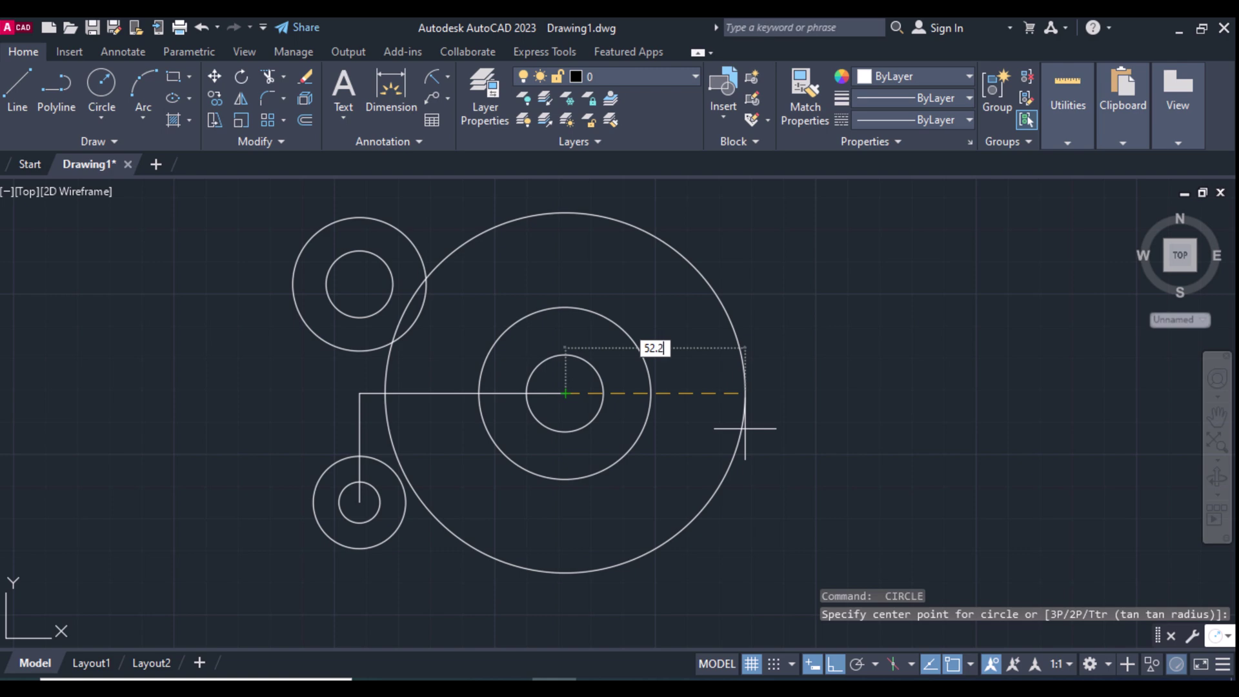
key(Return)
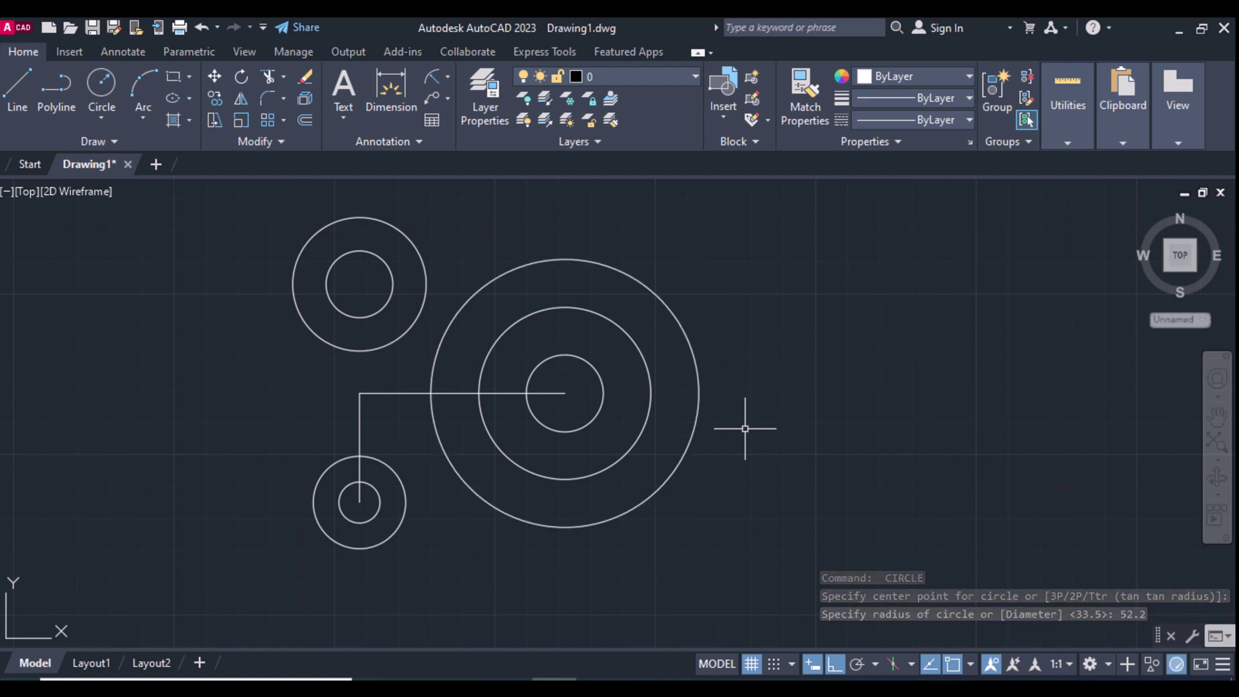
key(Return)
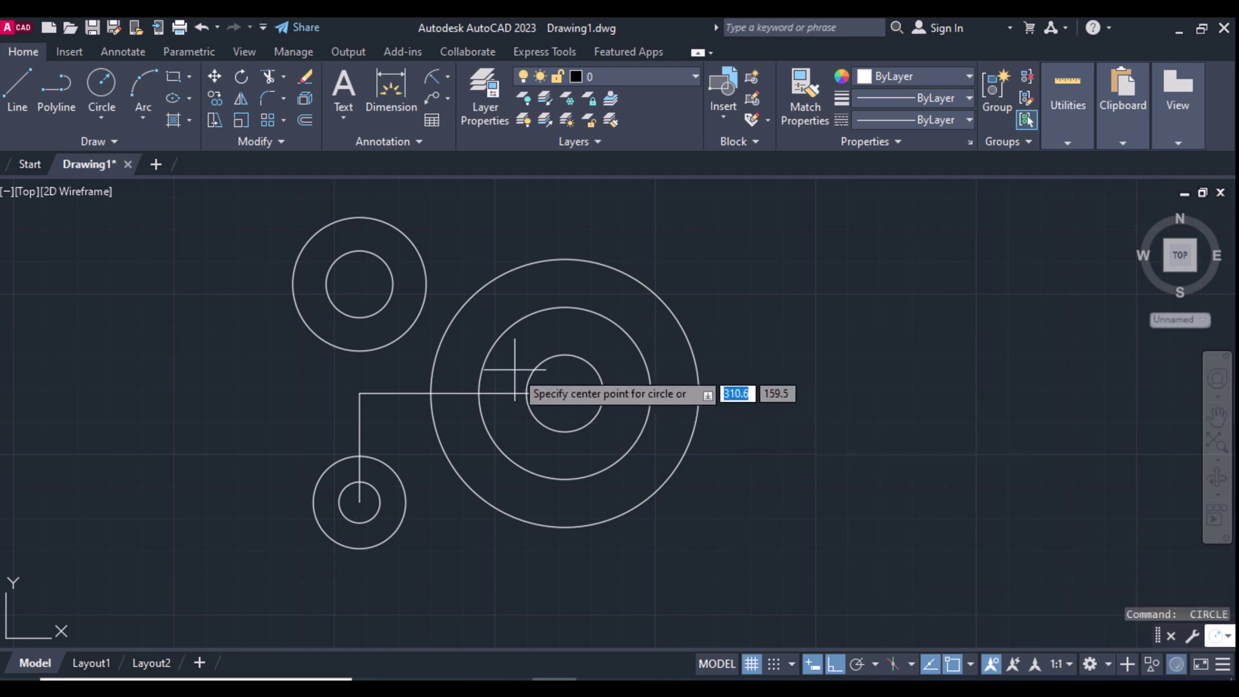
- Draw a radius-11 circle centred on the top quadrant of the radius-33.5 circle
click(565, 306)
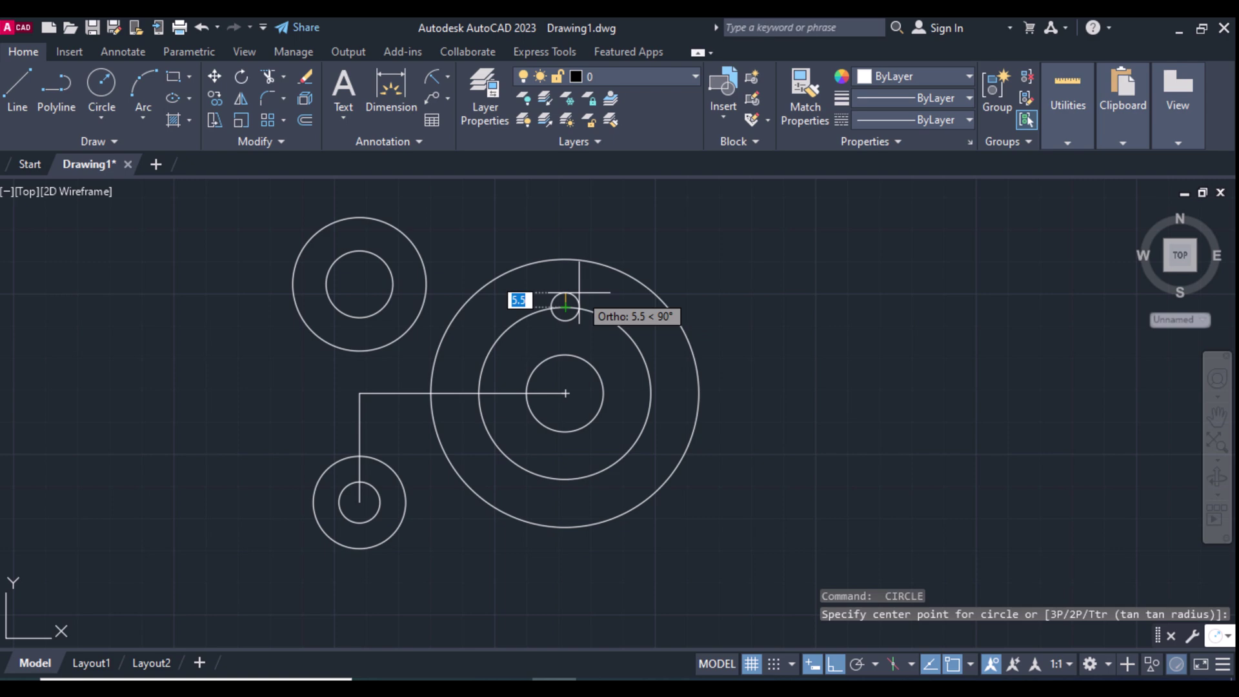
text(11)
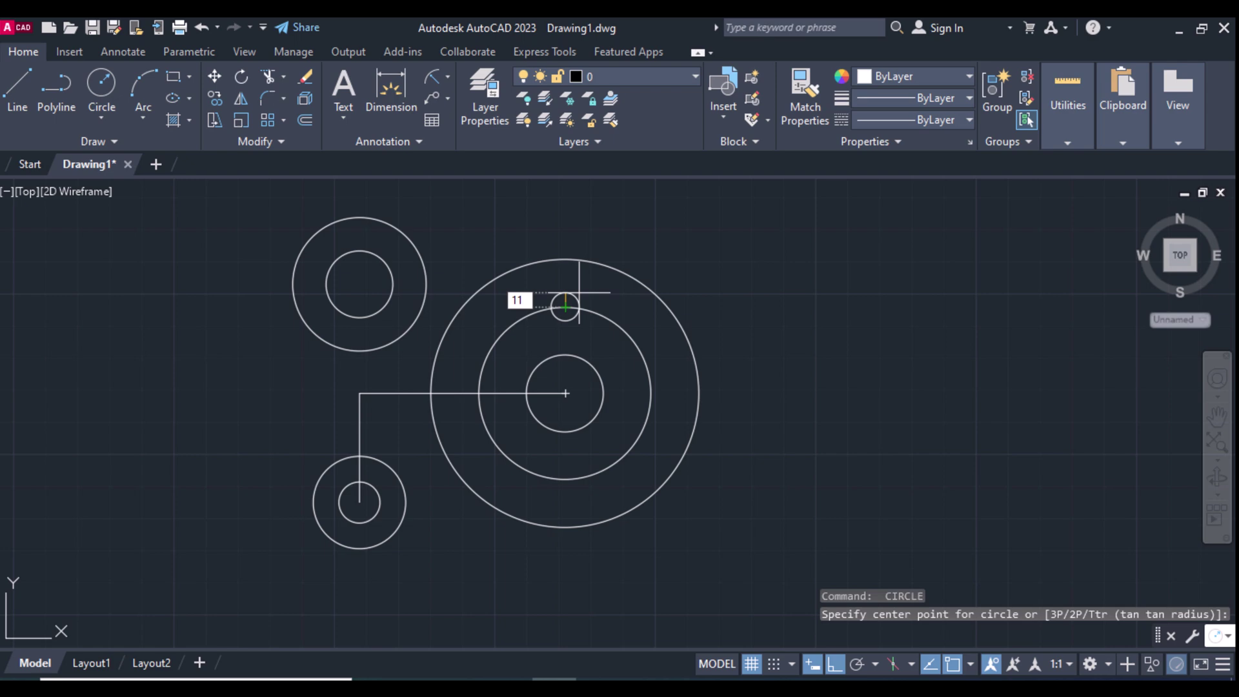
key(Return)
- Polar-array the radius-11 circle into 8 copies around the central circles' centre
text(A)
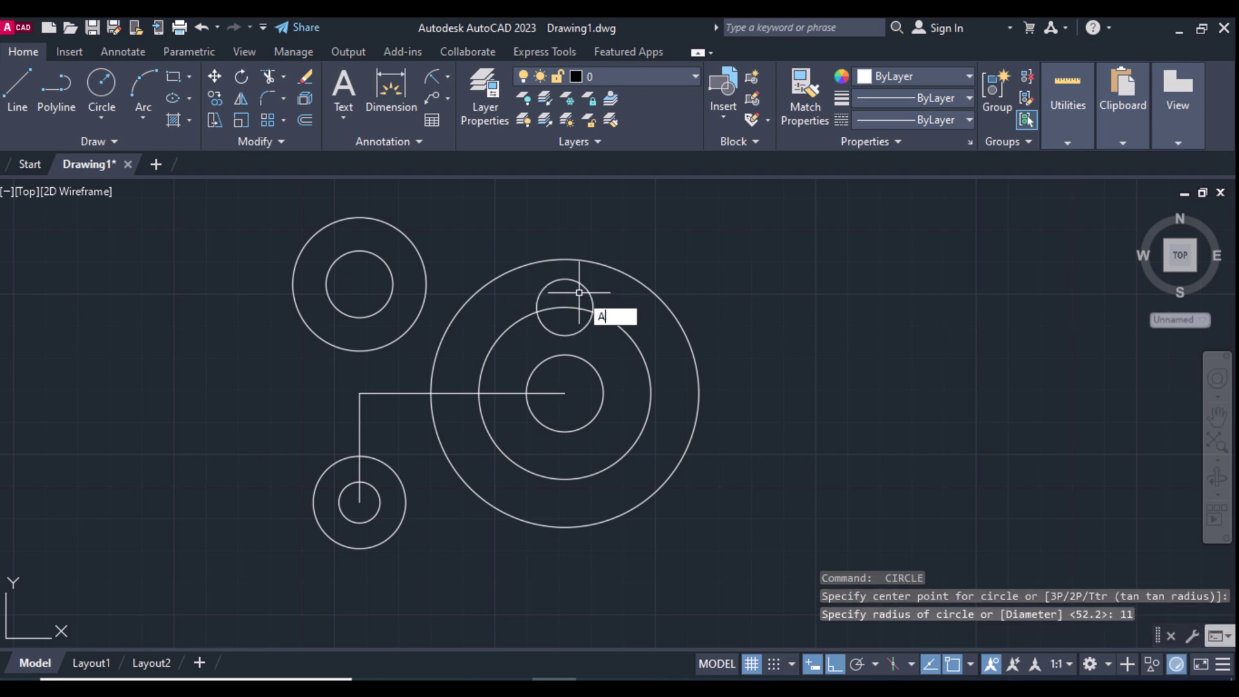
click(679, 348)
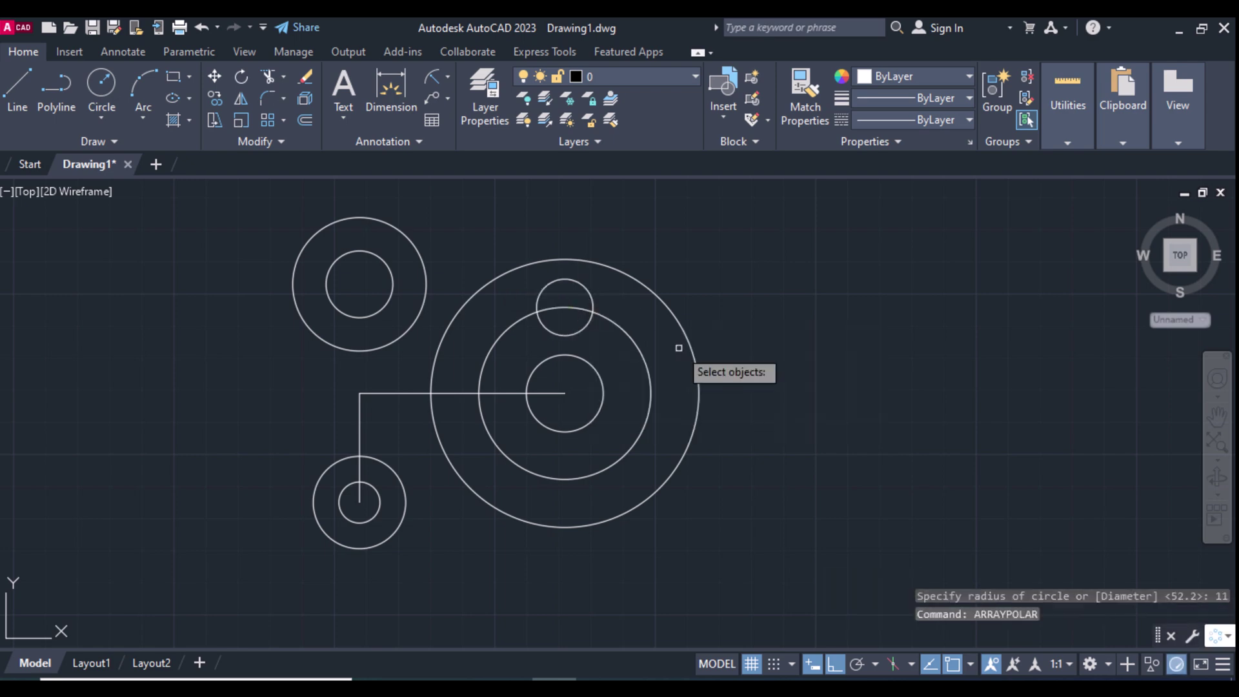
click(591, 292)
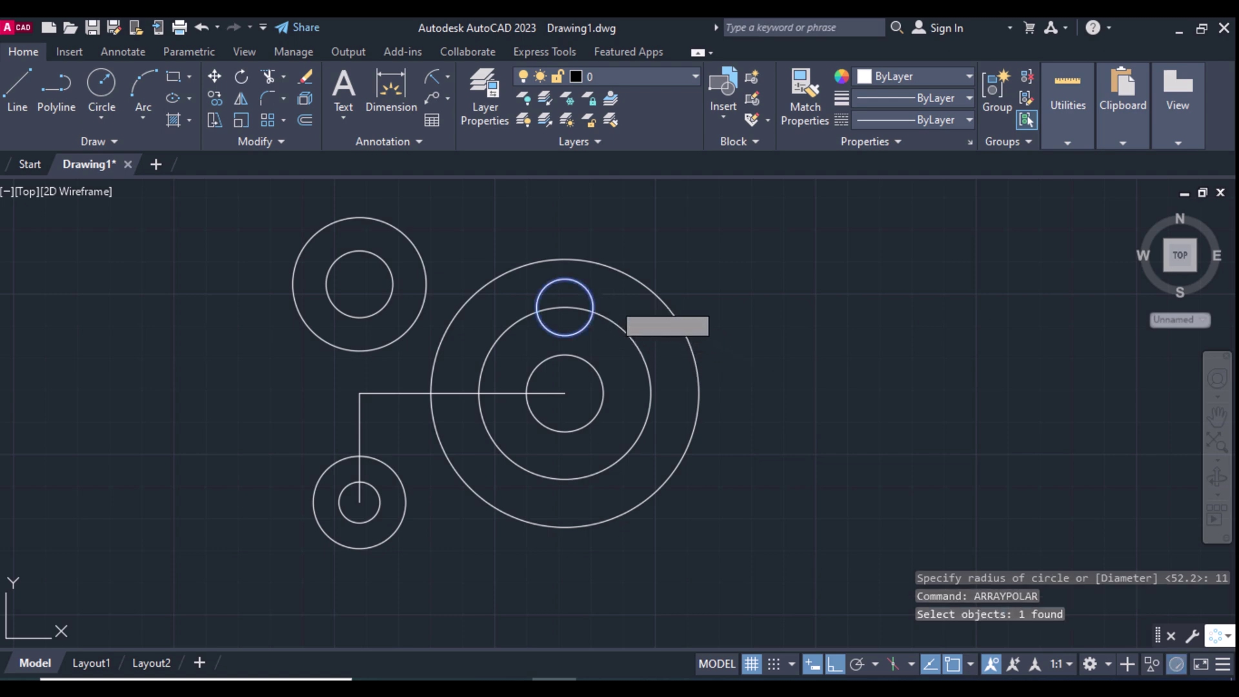
key(Return)
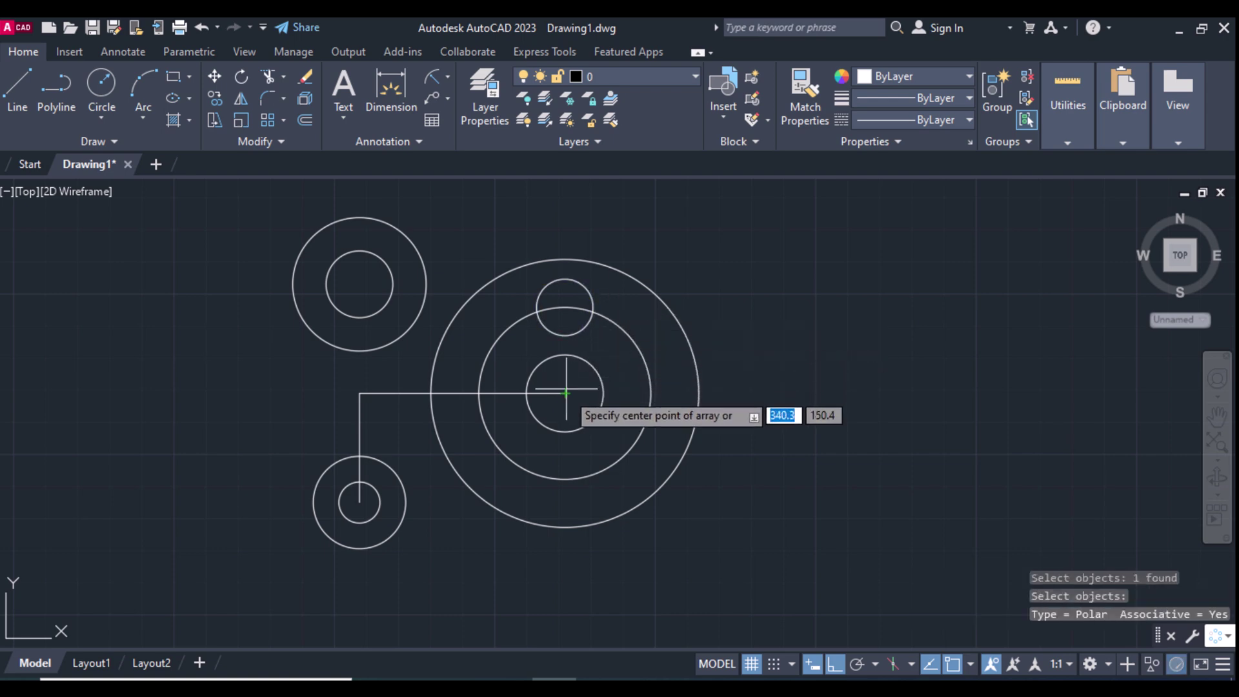
click(565, 393)
text(8)
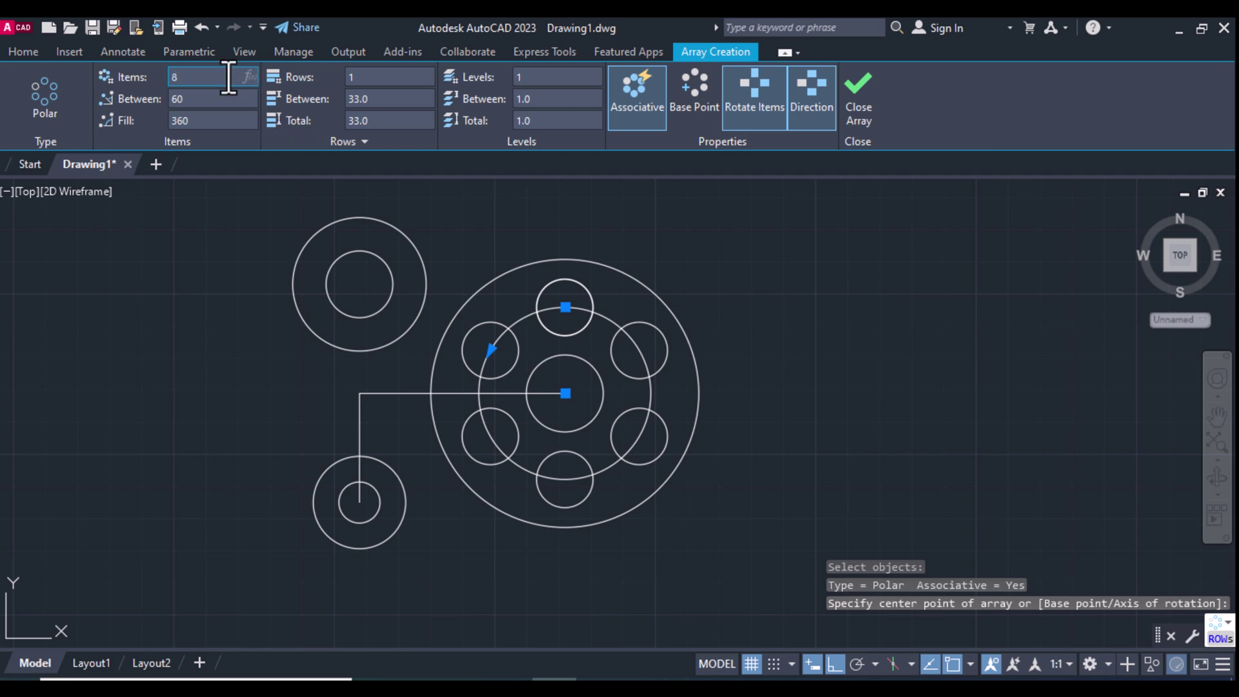
key(Return)
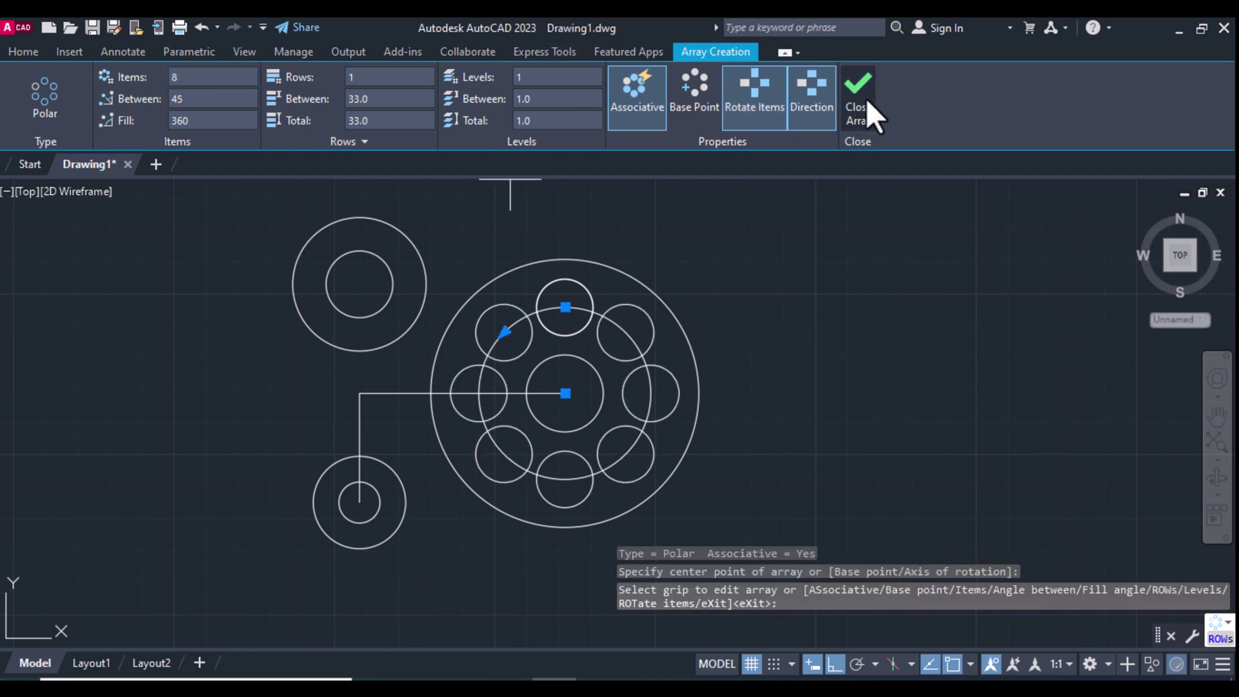
click(867, 100)
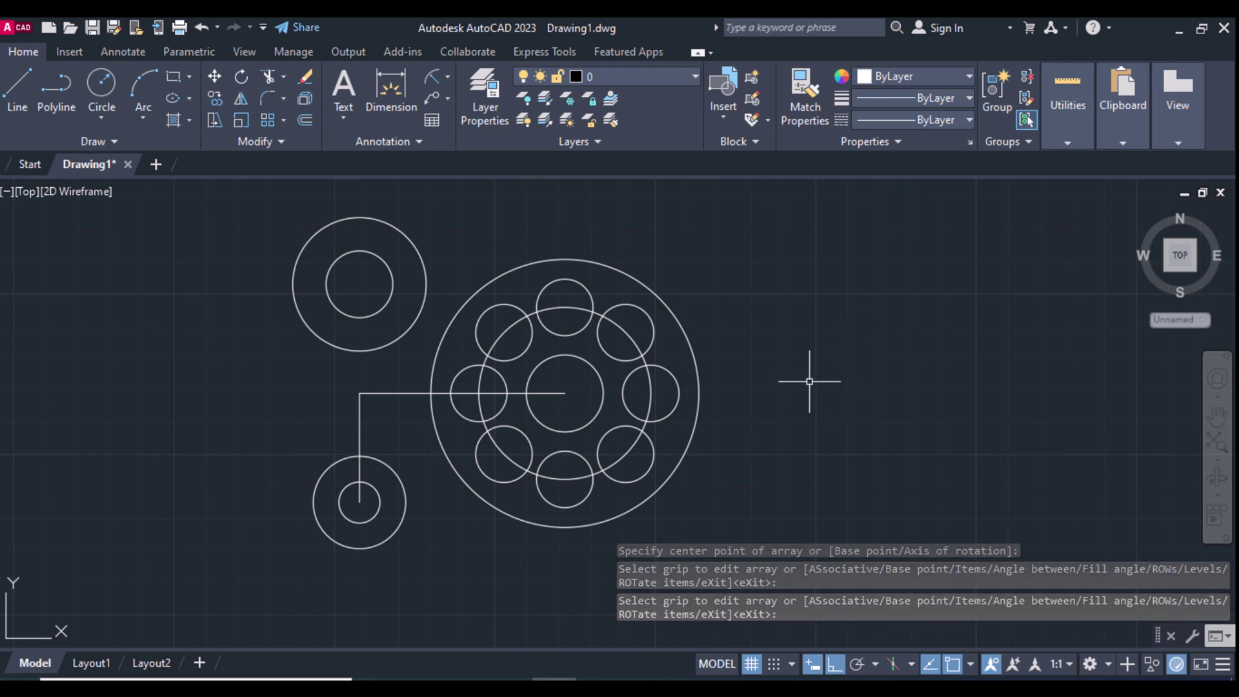
- Fillet the upper radius-26 and lower radius-18 circles with a radius-85 arc on the left
click(265, 100)
click(294, 300)
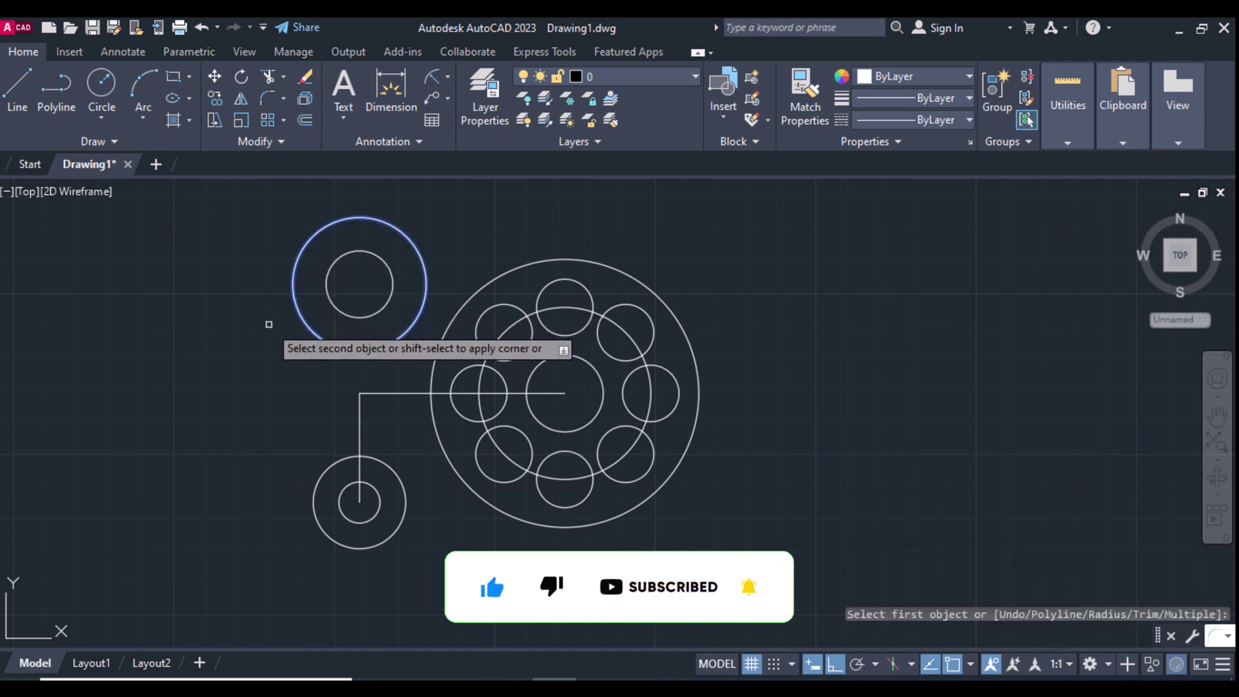
text(R)
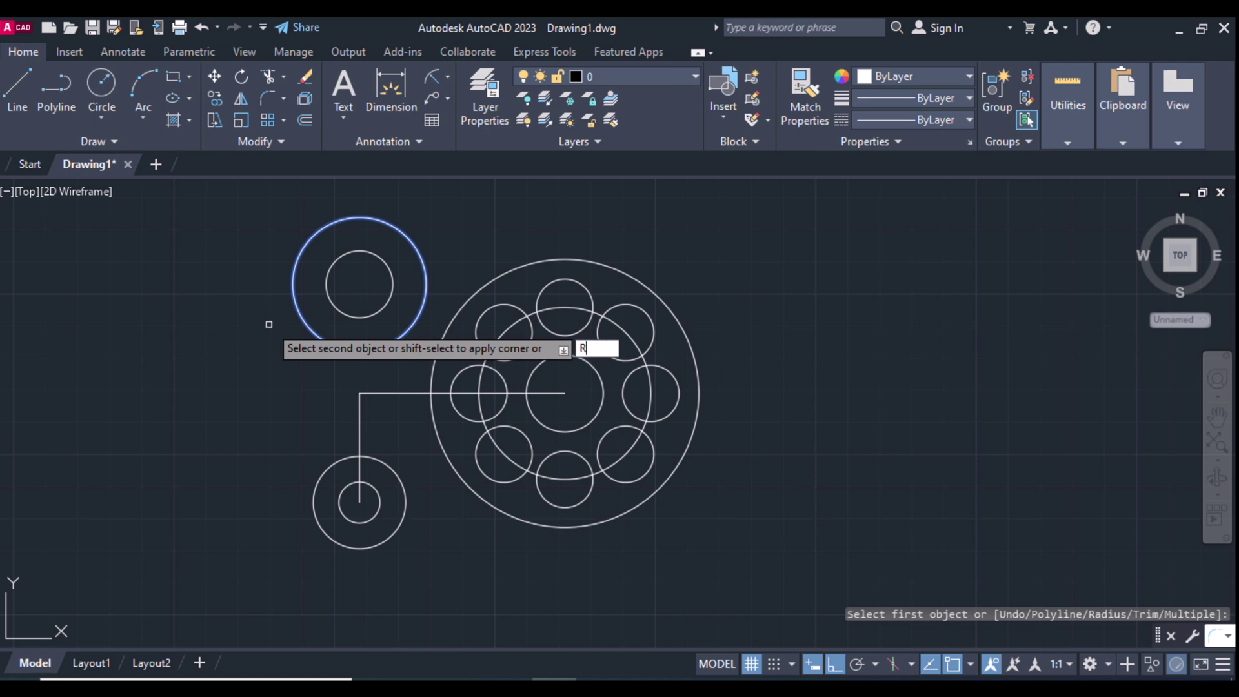
key(Return)
text(85)
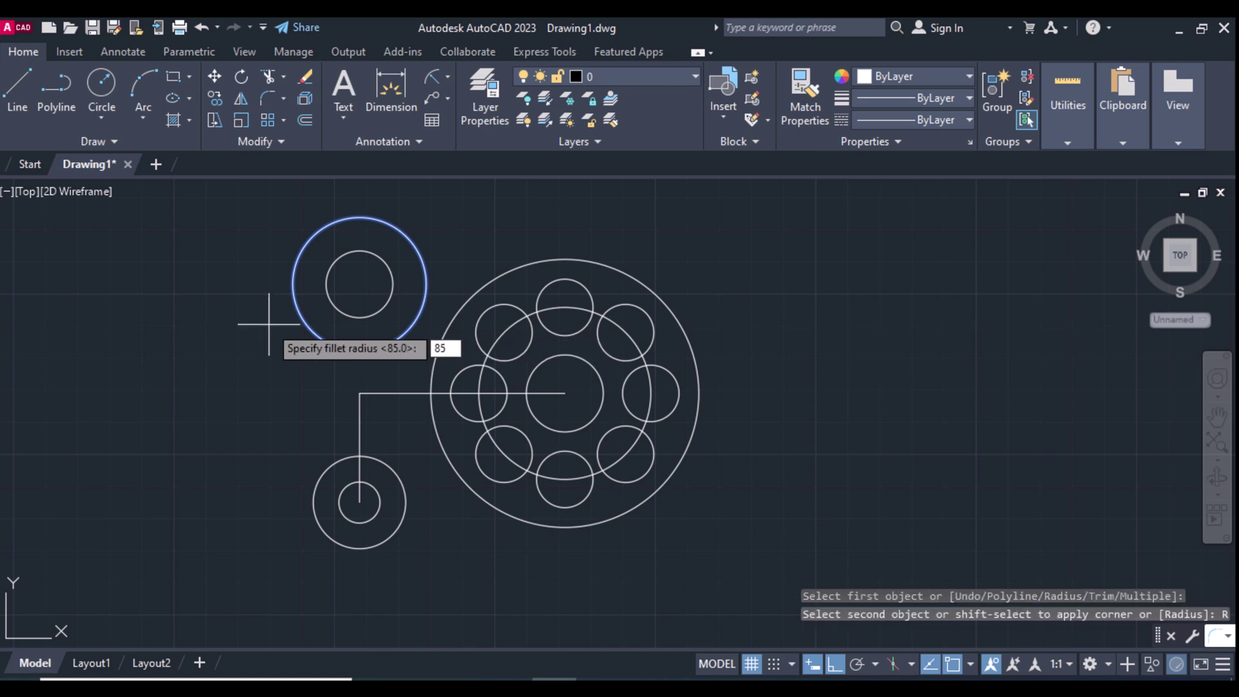
key(Return)
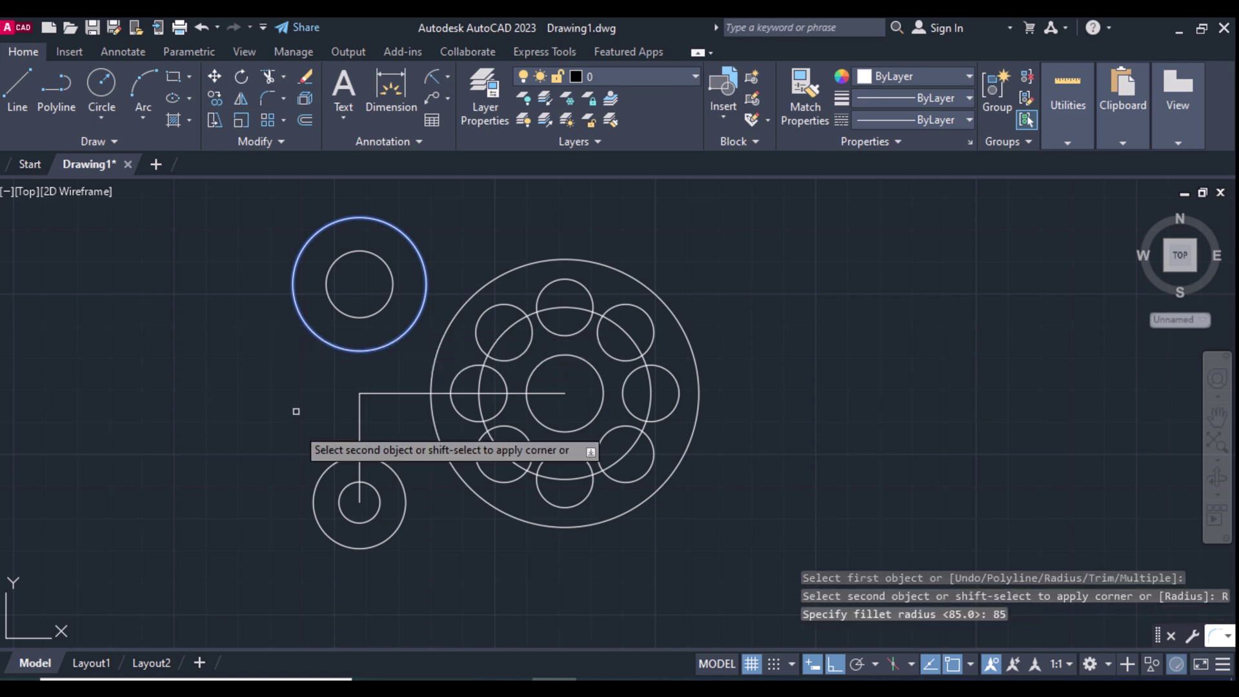
click(318, 486)
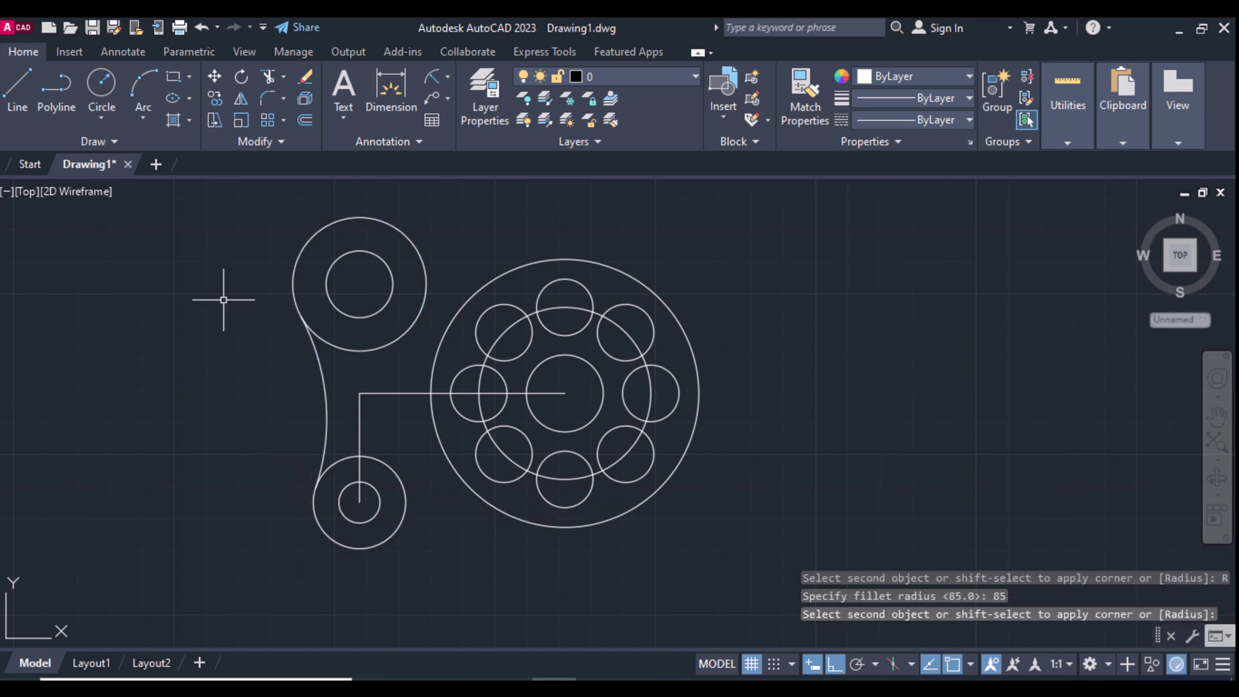
- Draw a Tan-Tan-Tan circle touching the upper-left, large and lower-left circles
click(103, 122)
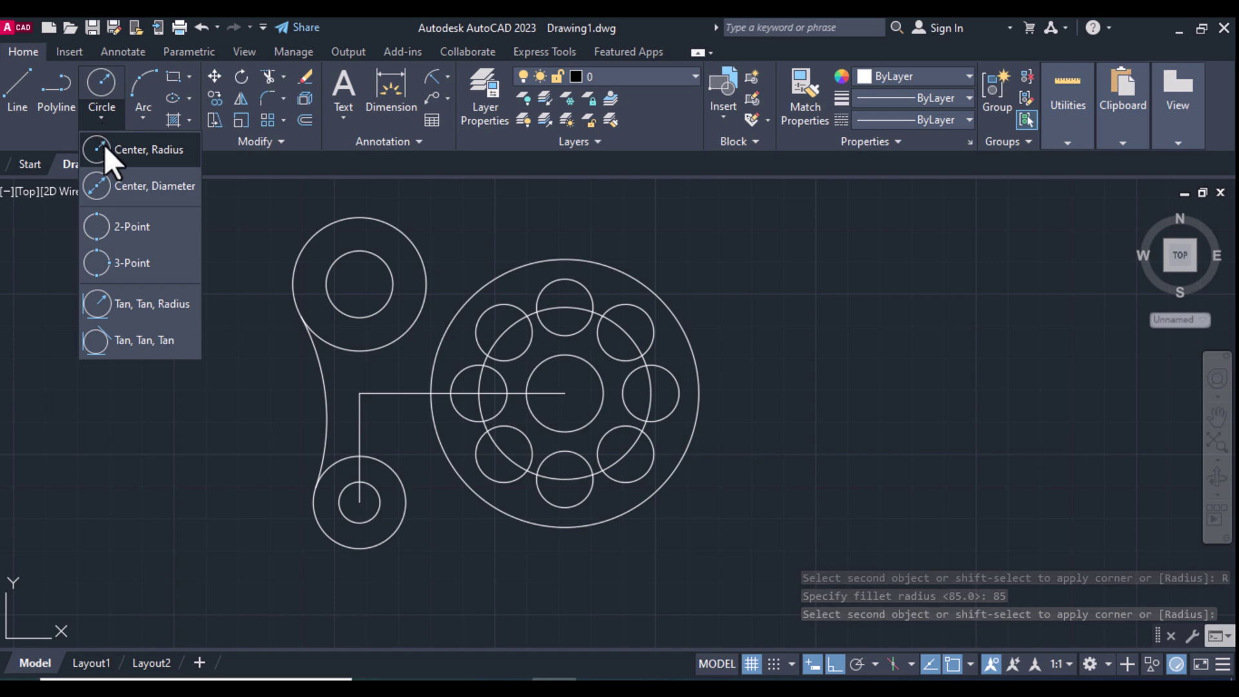
click(157, 337)
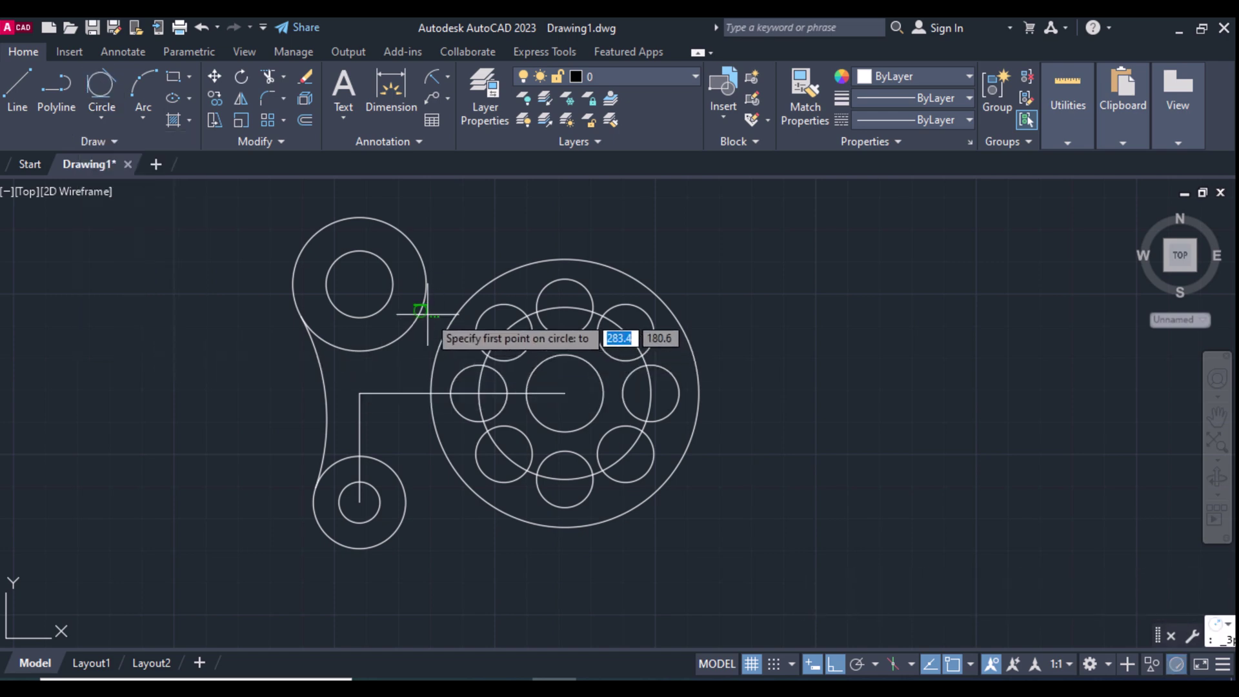
click(413, 254)
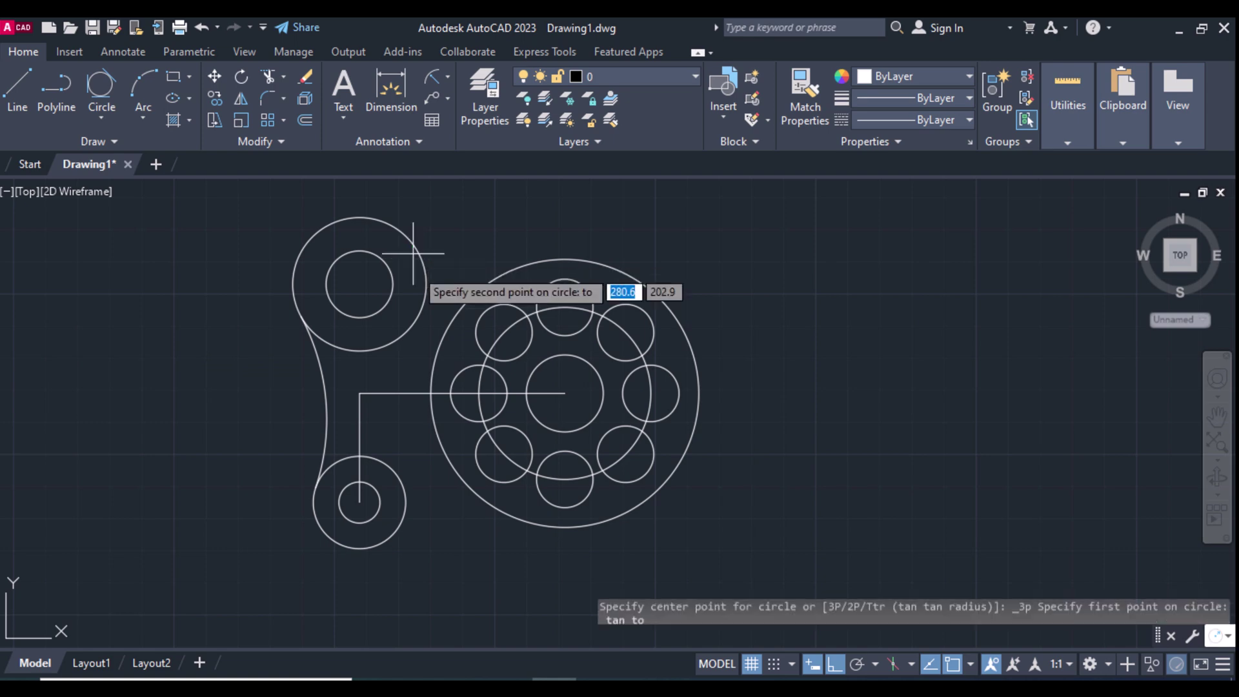
click(431, 374)
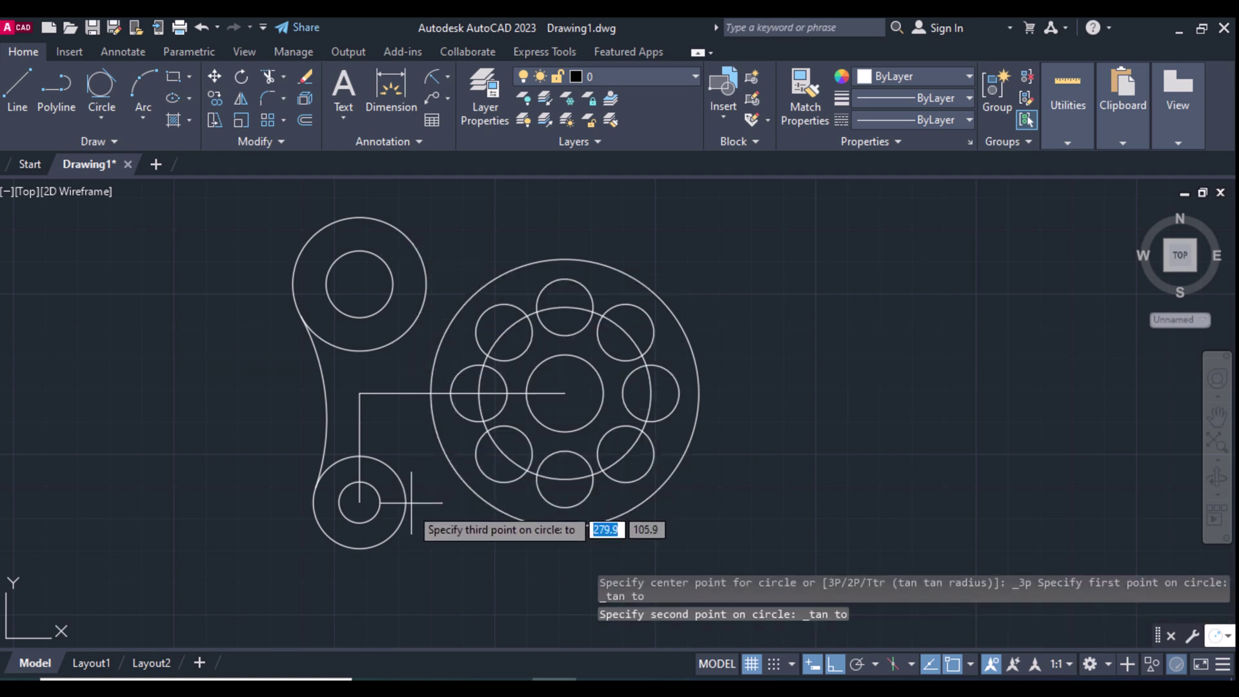
click(395, 530)
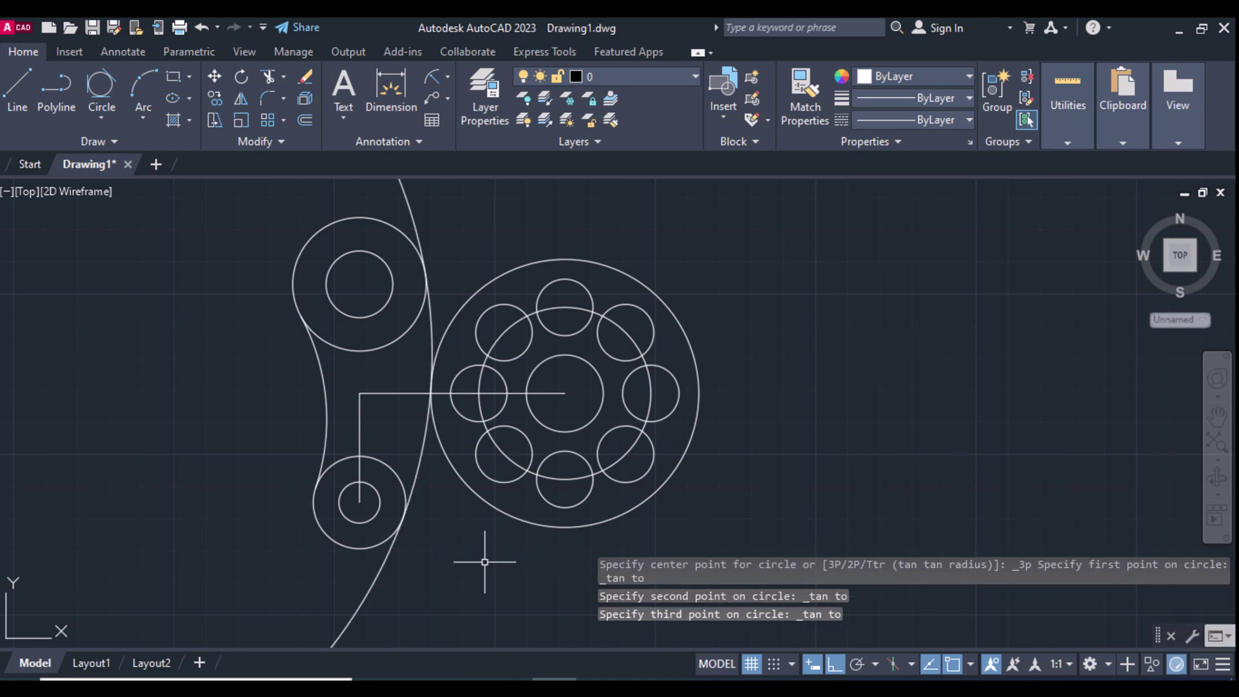
click(487, 561)
- Trim the tangent circle's outer part, leaving an inward arc between the left circles
text(tr)
key(Return)
click(380, 579)
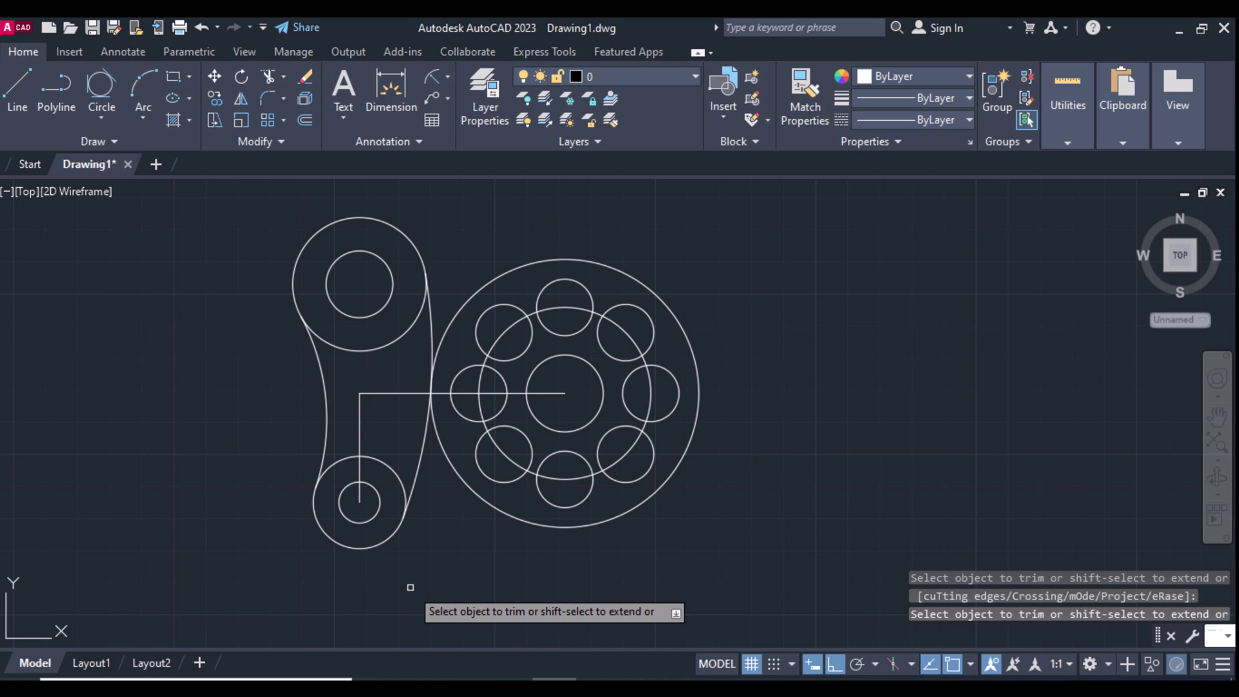
key(Escape)
text(l)
key(Return)
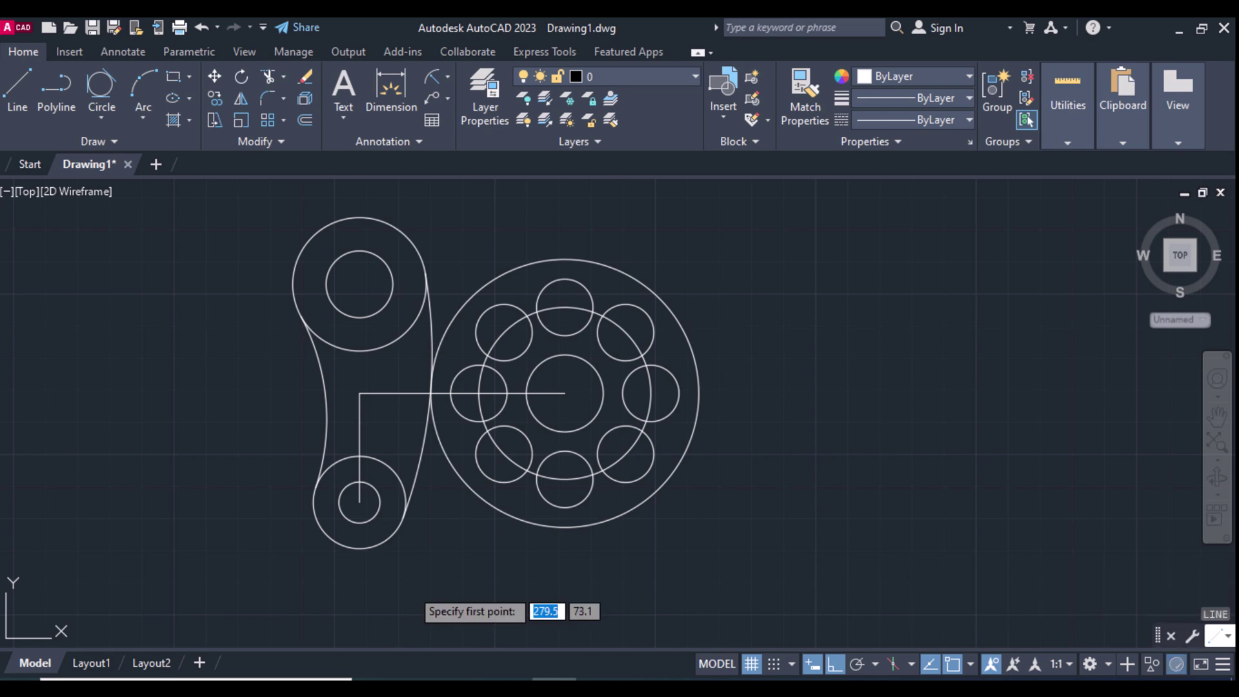
- Draw a bottom line tangent to the lower-left circle and the large circle
shift+right_click(410, 587)
click(468, 422)
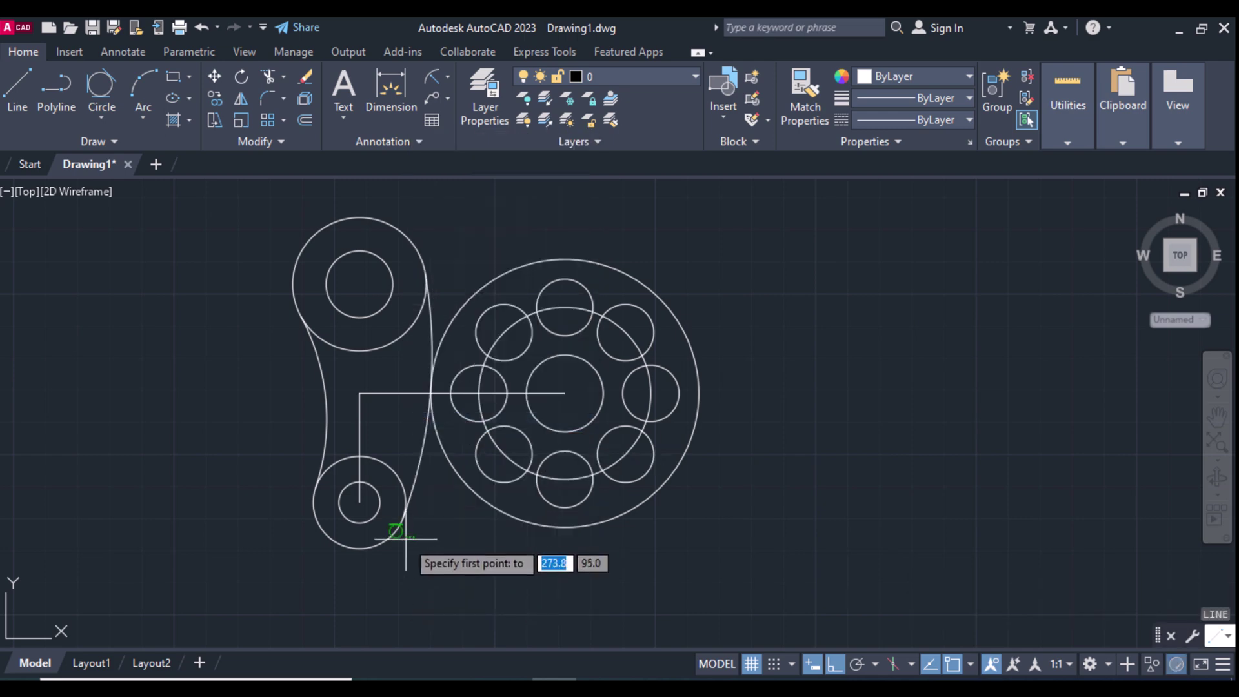
click(381, 540)
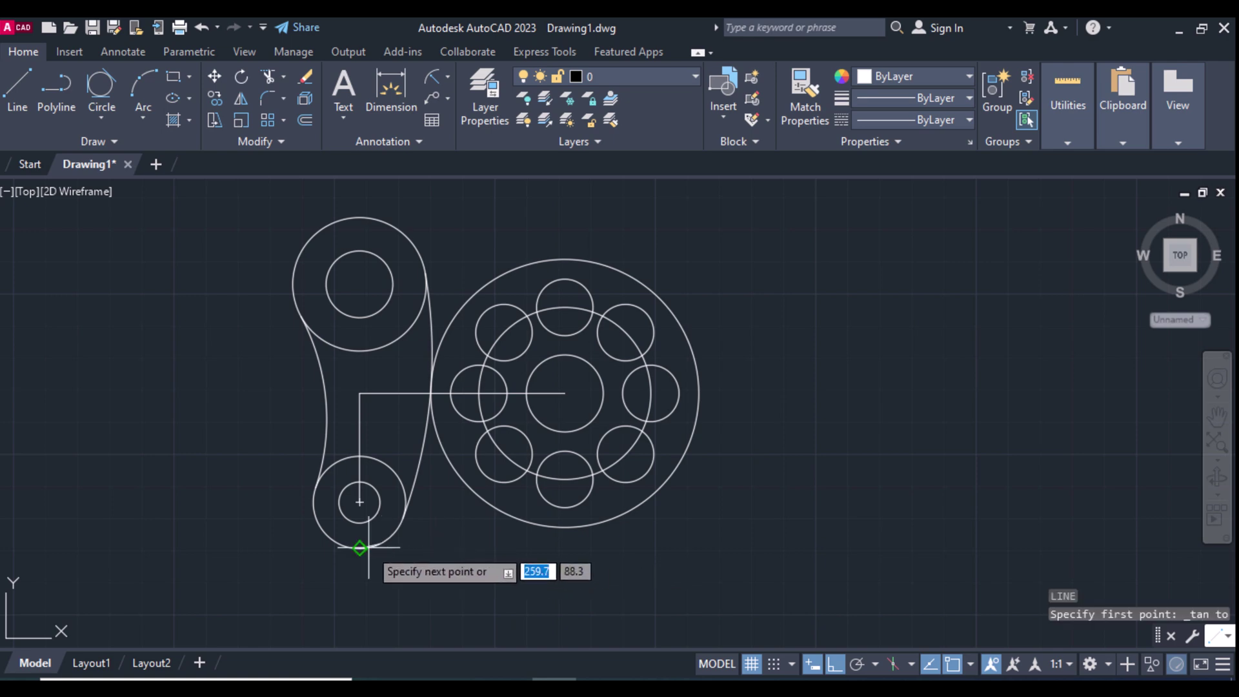
shift+right_click(427, 520)
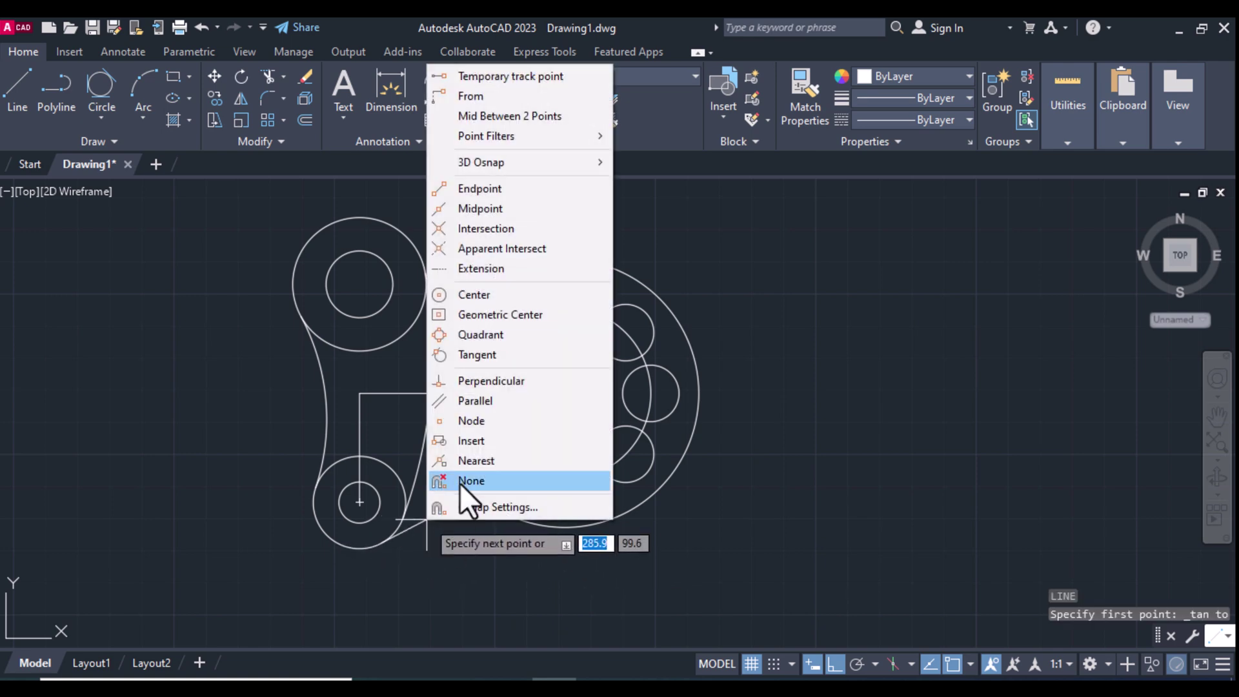
click(475, 359)
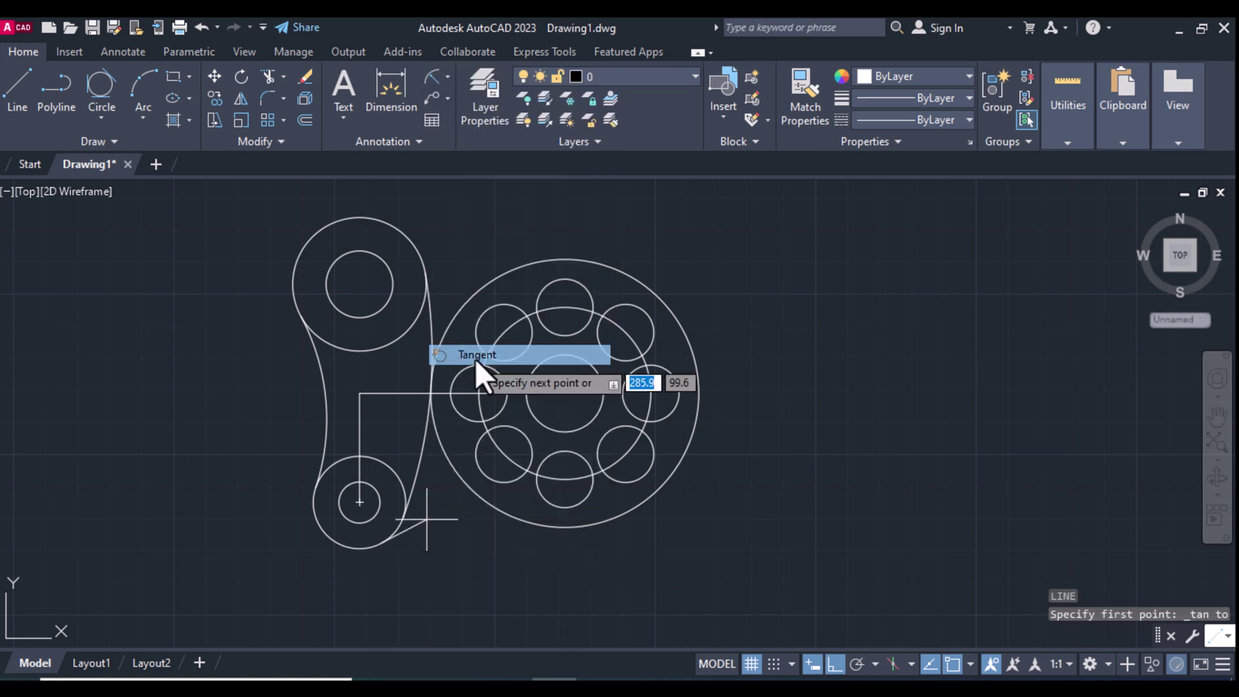
click(516, 522)
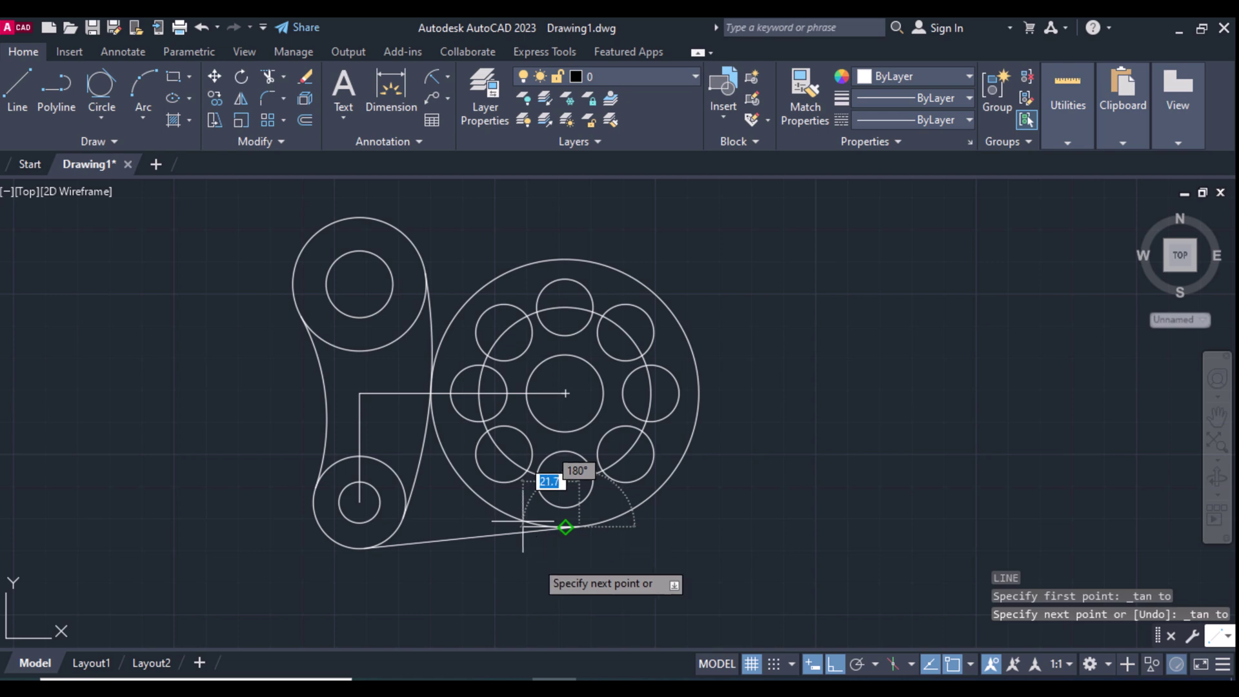
text(L)
key(Return)
key(Return)
- Draw a top line tangent to the top-left circle and the large circle
shift+right_click(534, 565)
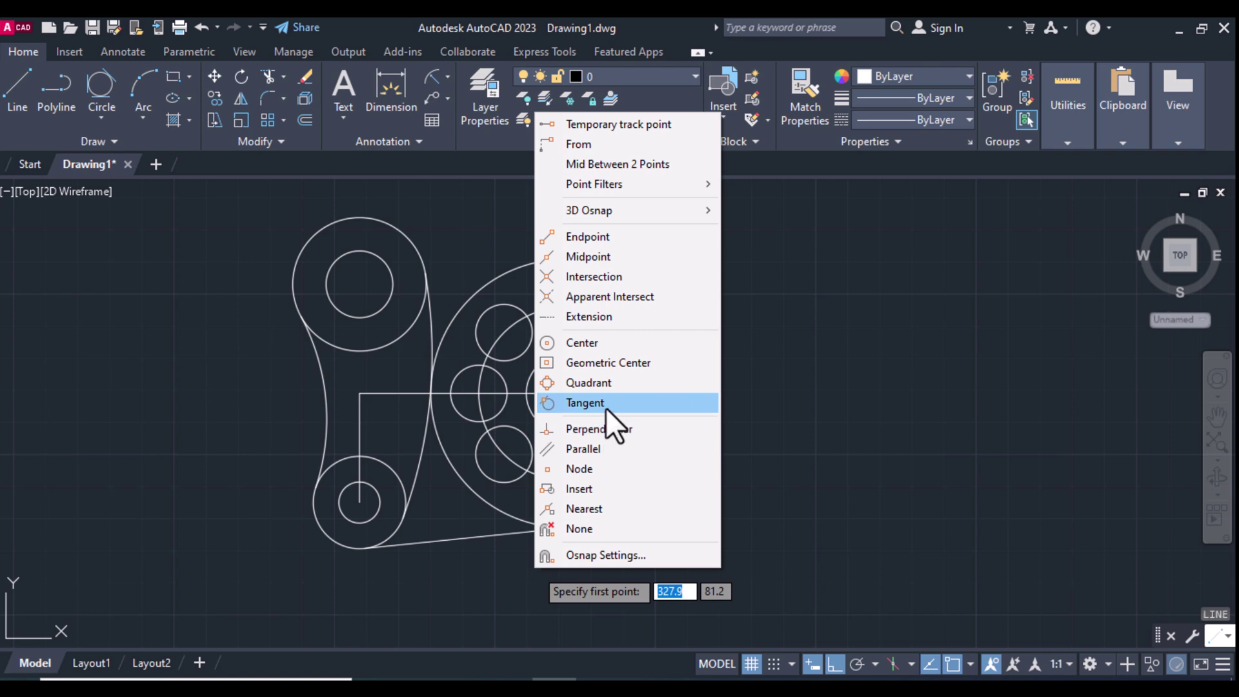
click(605, 407)
click(380, 226)
shift+right_click(448, 220)
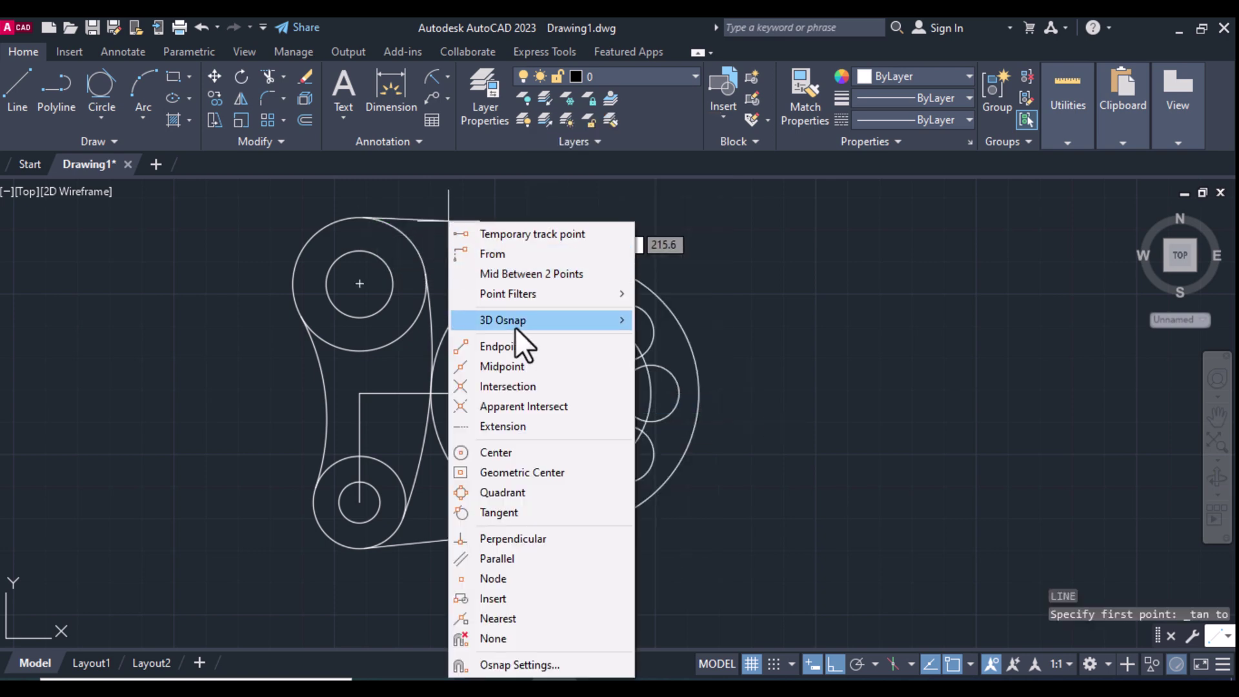
click(522, 510)
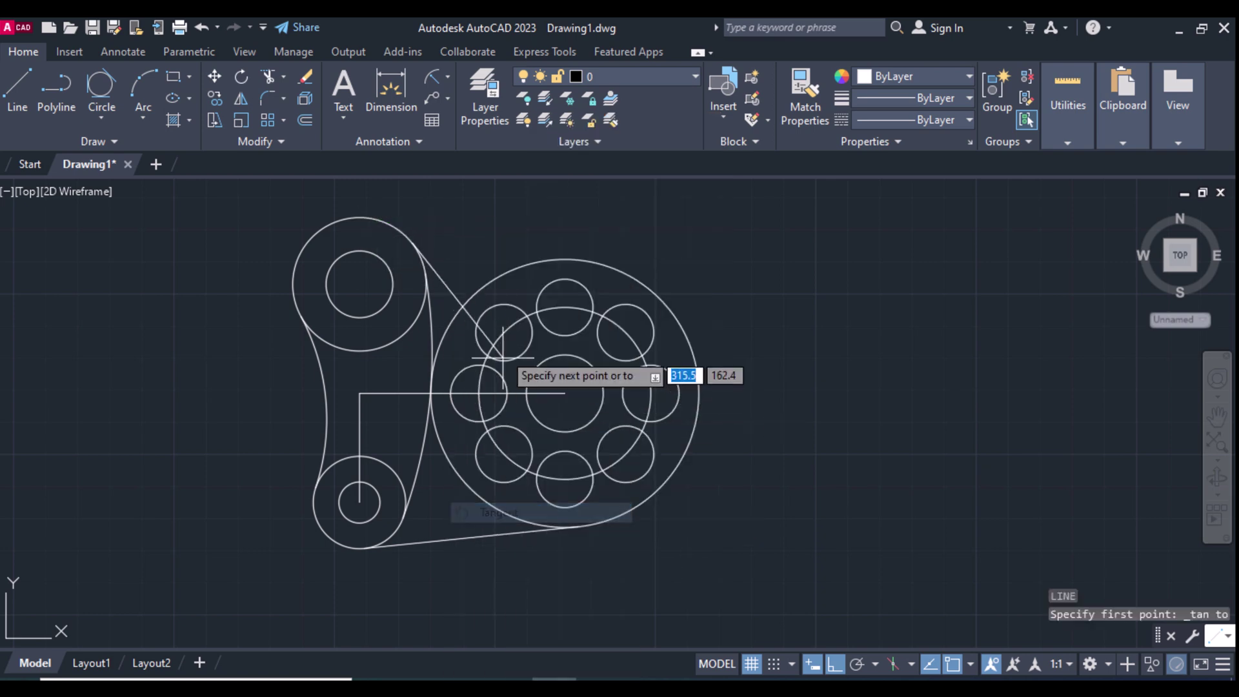
click(532, 261)
key(Escape)
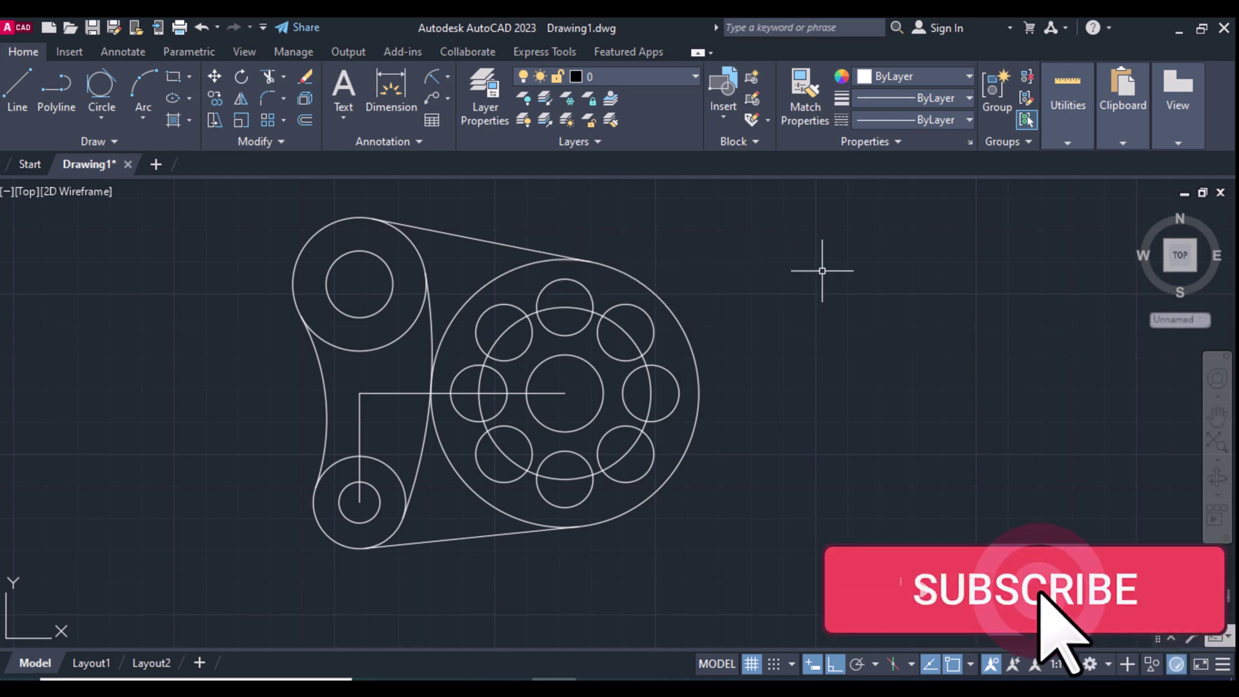
- Trim away the large circle's inner left arc
text(TR)
key(Return)
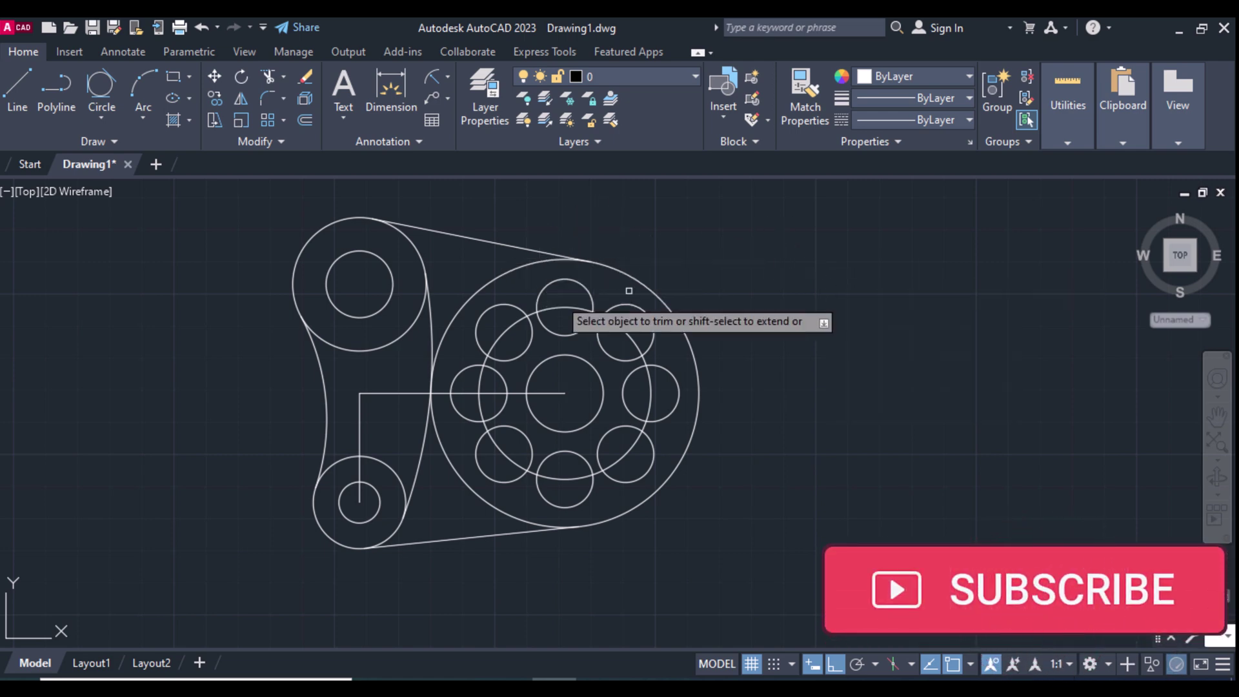
click(496, 279)
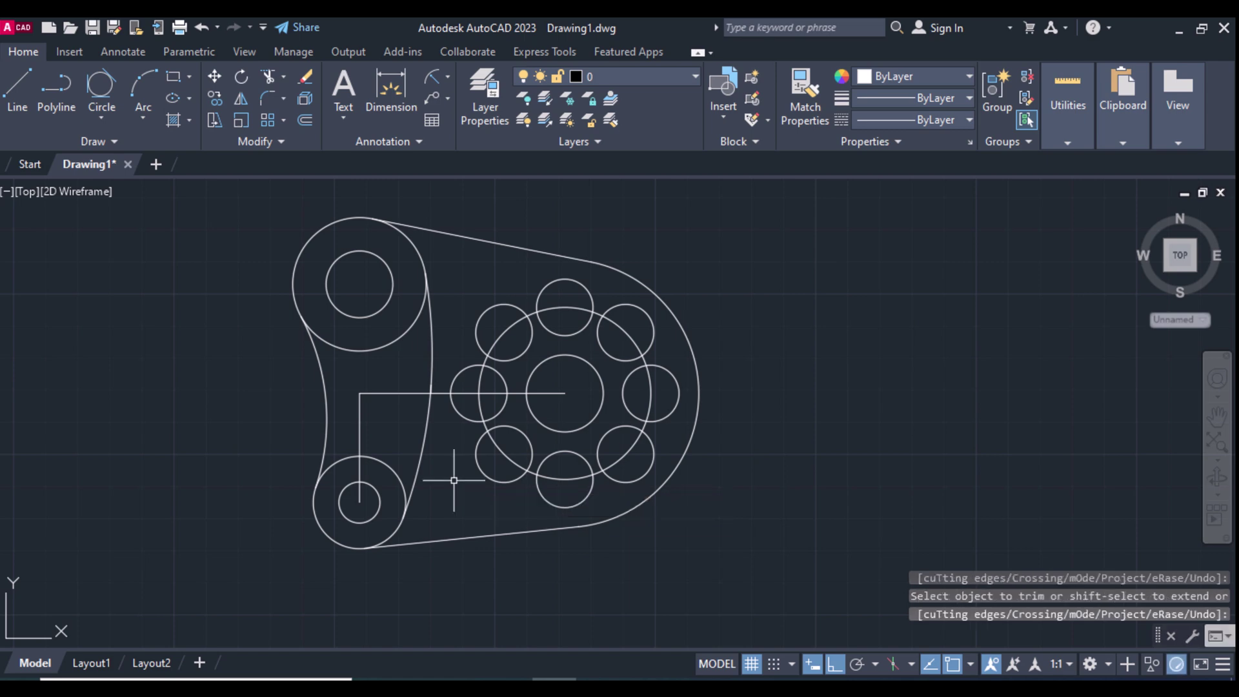
- Erase the two construction lines and the radius-33.5 pitch circle
click(385, 429)
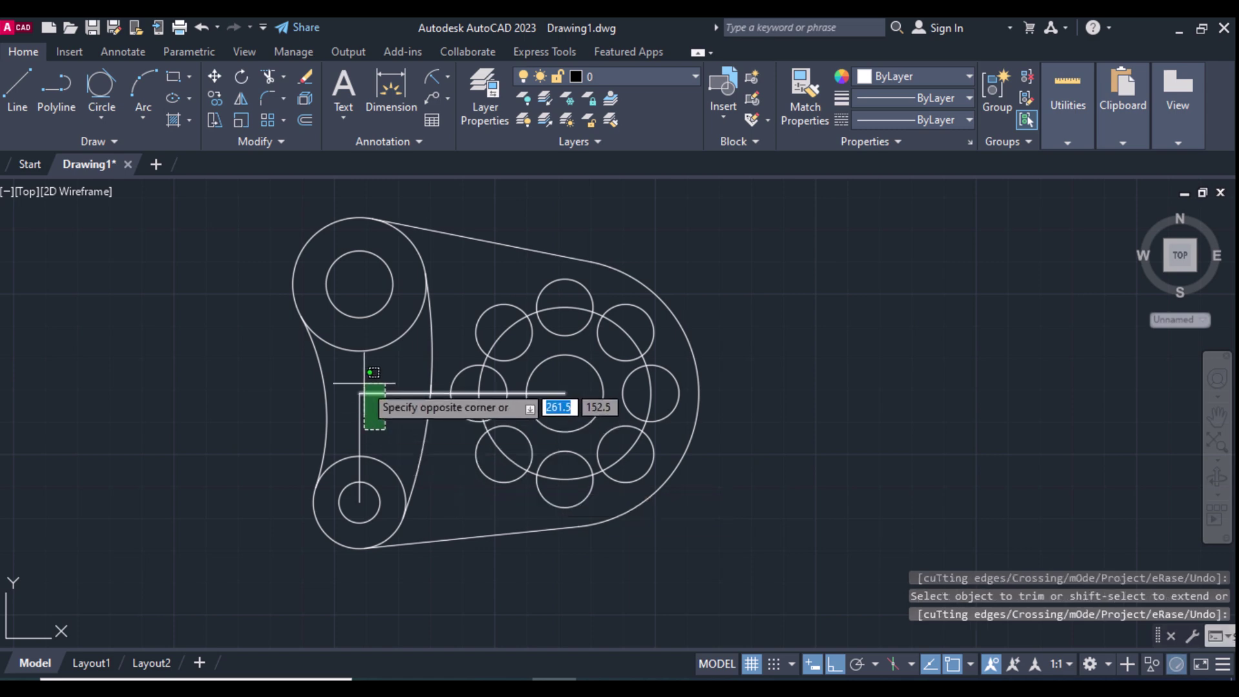
click(365, 369)
key(Delete)
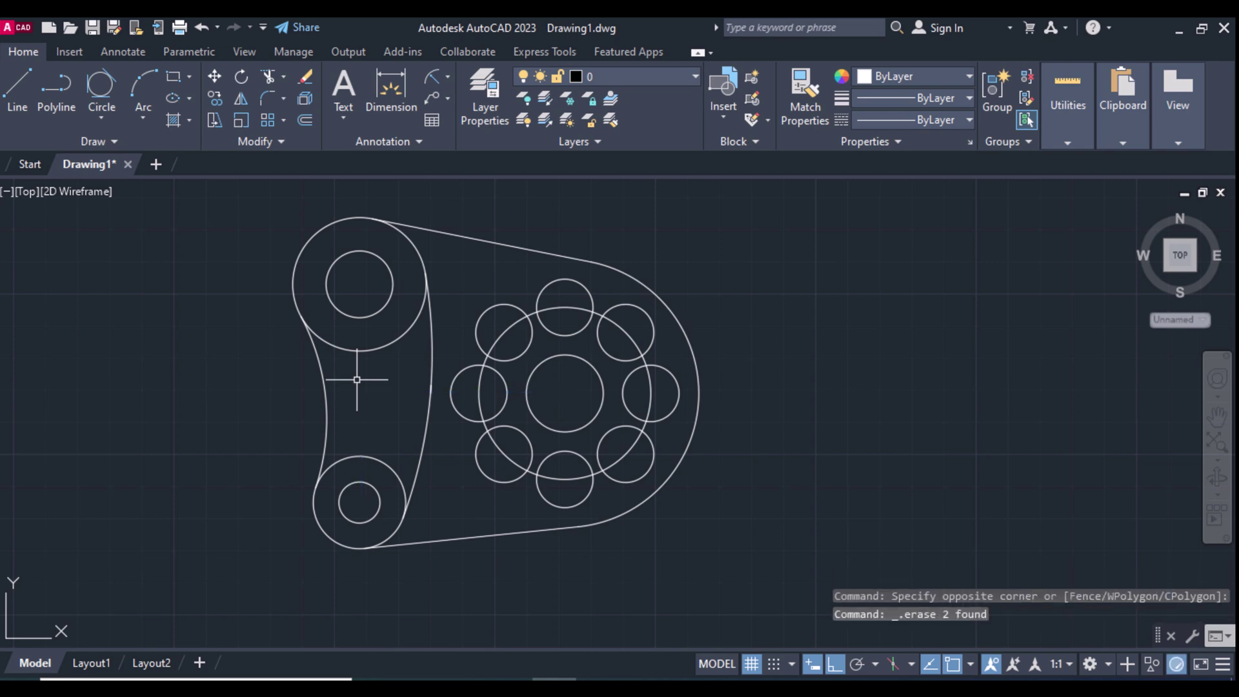
click(507, 329)
key(Delete)
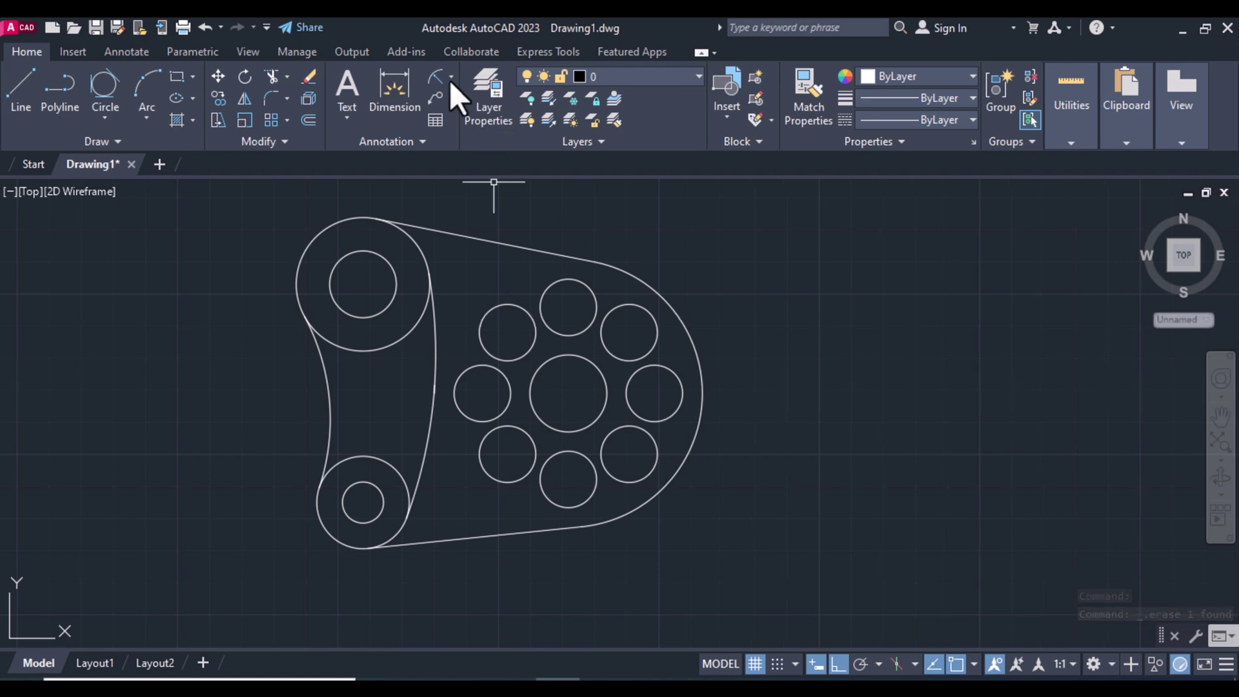
- Add radius dimensions to the left end circles: R26.0, R13.0, R18.0 and R8.0
click(436, 72)
click(302, 249)
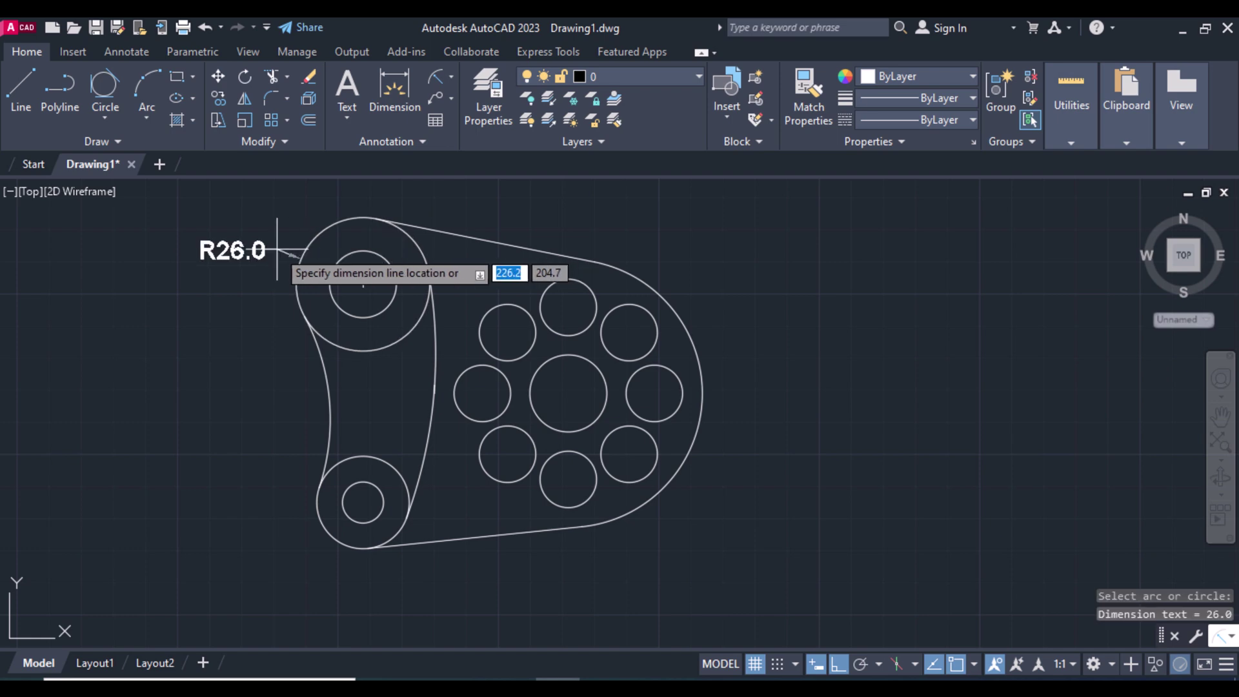
key(Return)
click(346, 255)
click(314, 209)
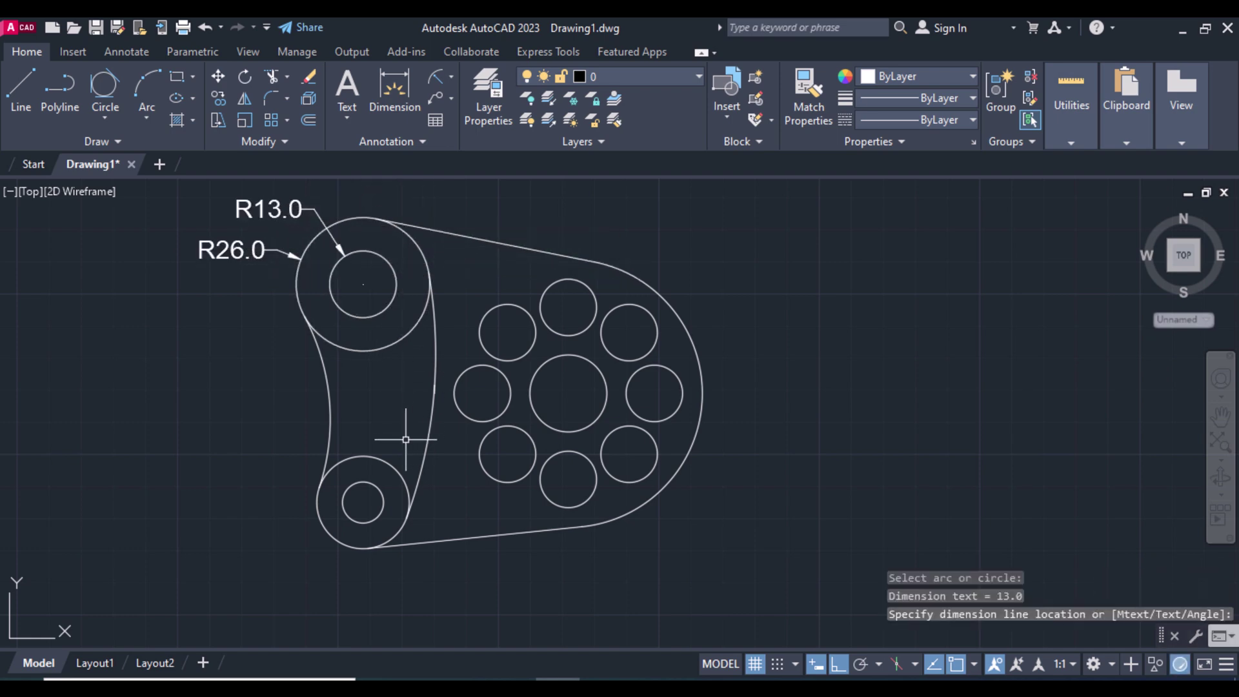
key(Return)
click(324, 527)
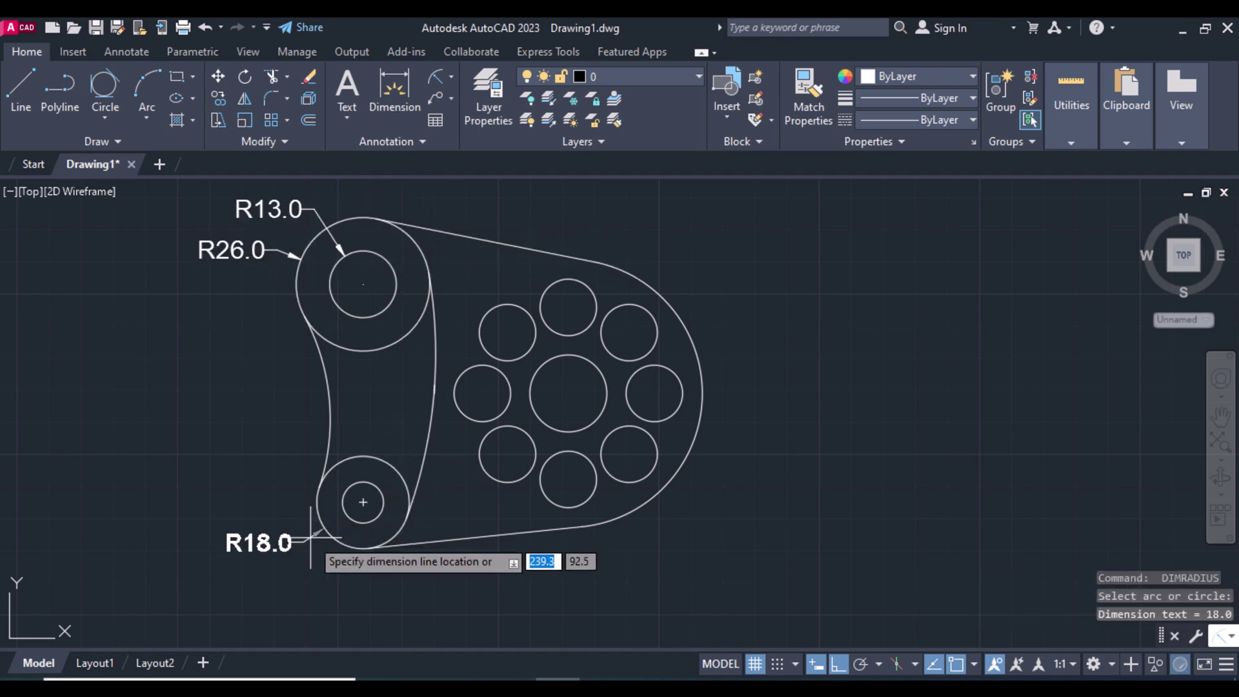
click(296, 543)
key(Return)
click(344, 498)
click(368, 435)
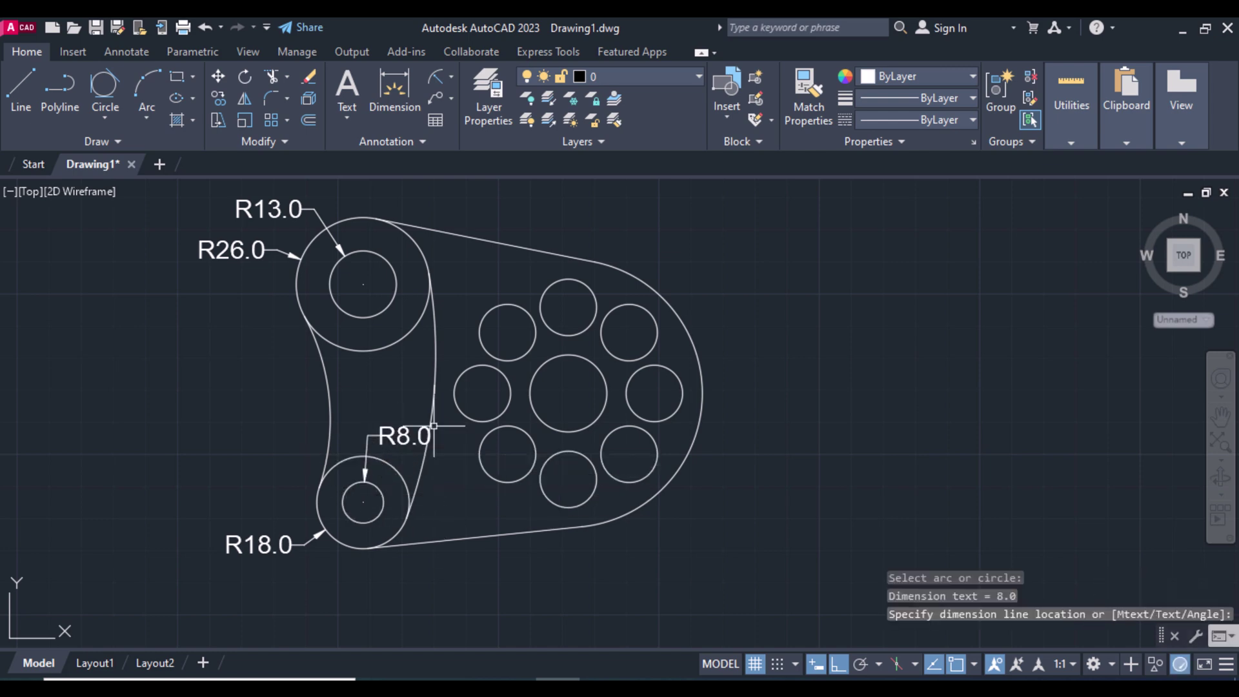
- Dimension the right arc R52.2, holes R11.0 and R15.0, and left concave arc R85.0
key(Return)
click(702, 395)
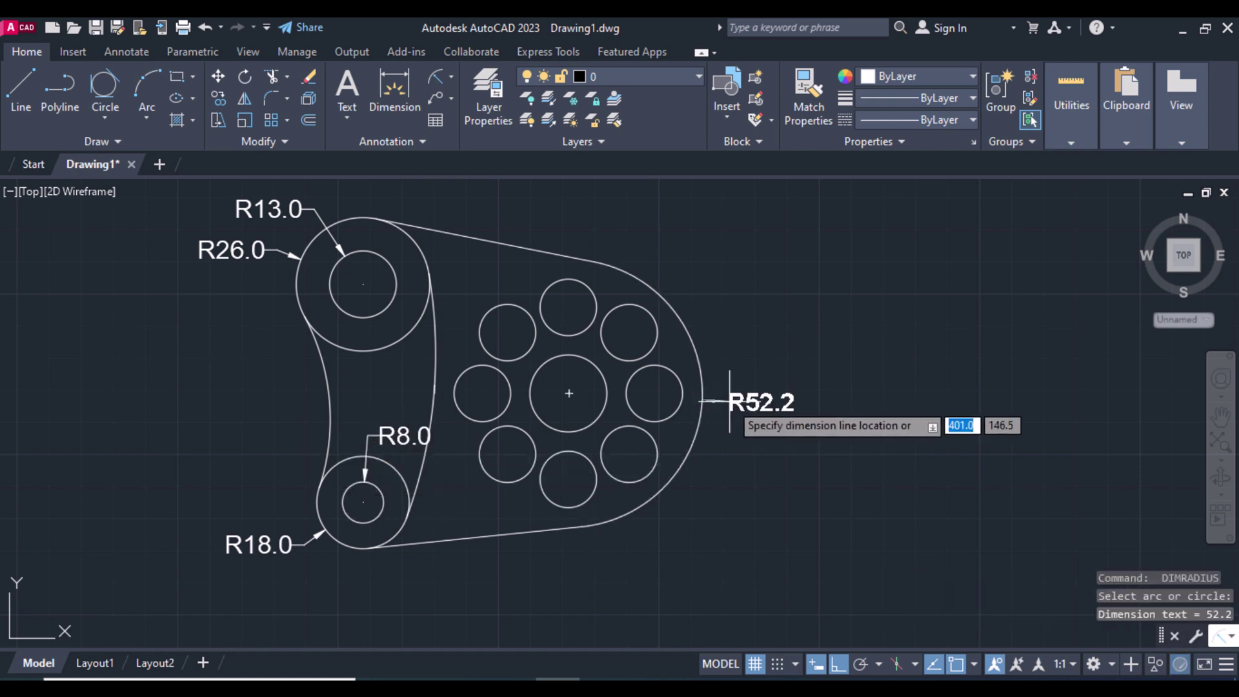
click(737, 451)
key(Return)
click(673, 381)
click(724, 366)
key(Return)
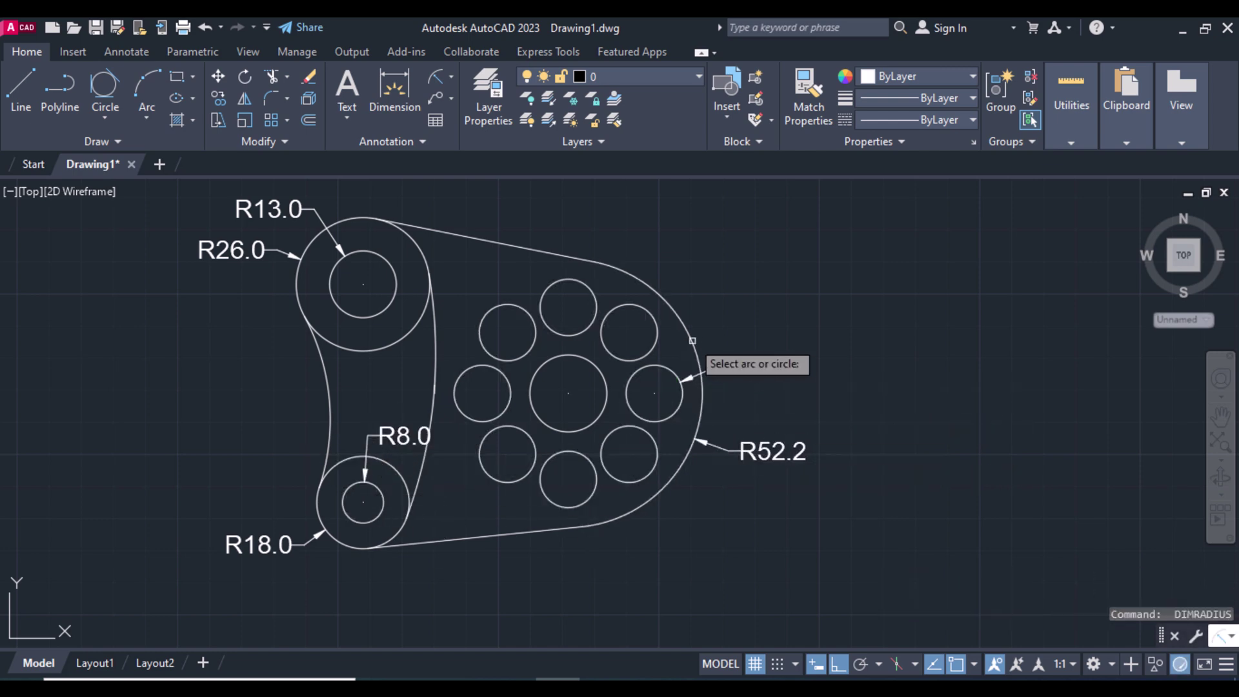
click(606, 376)
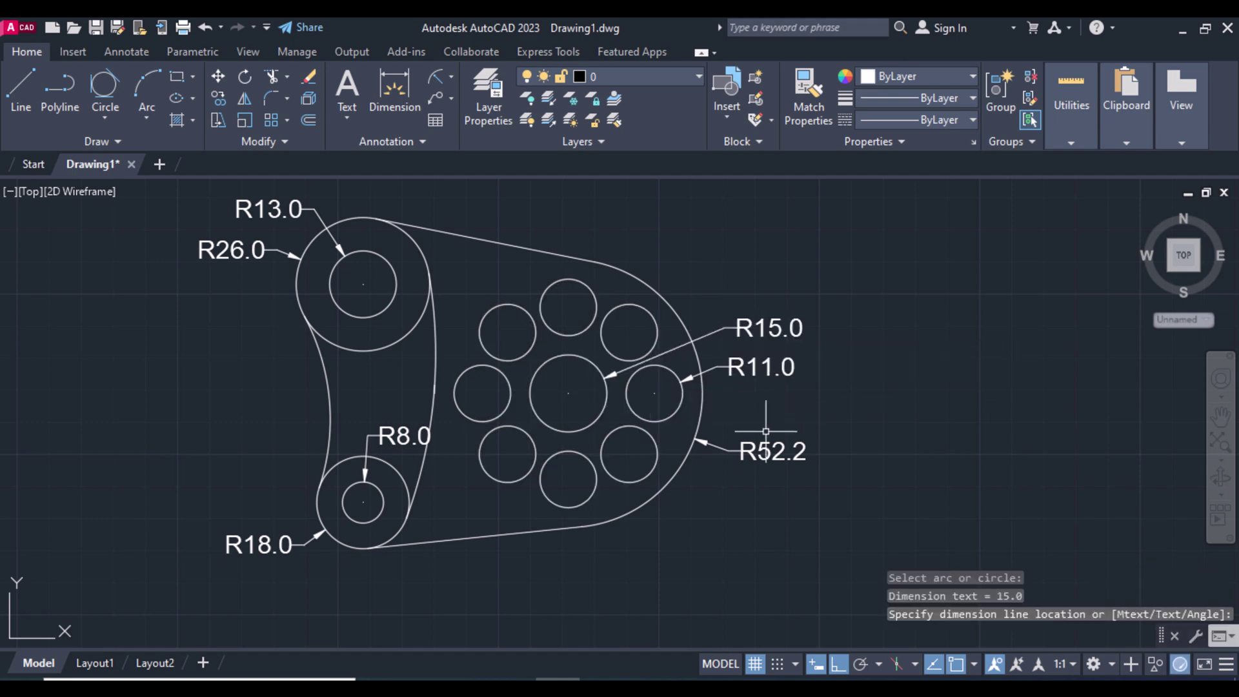
key(Return)
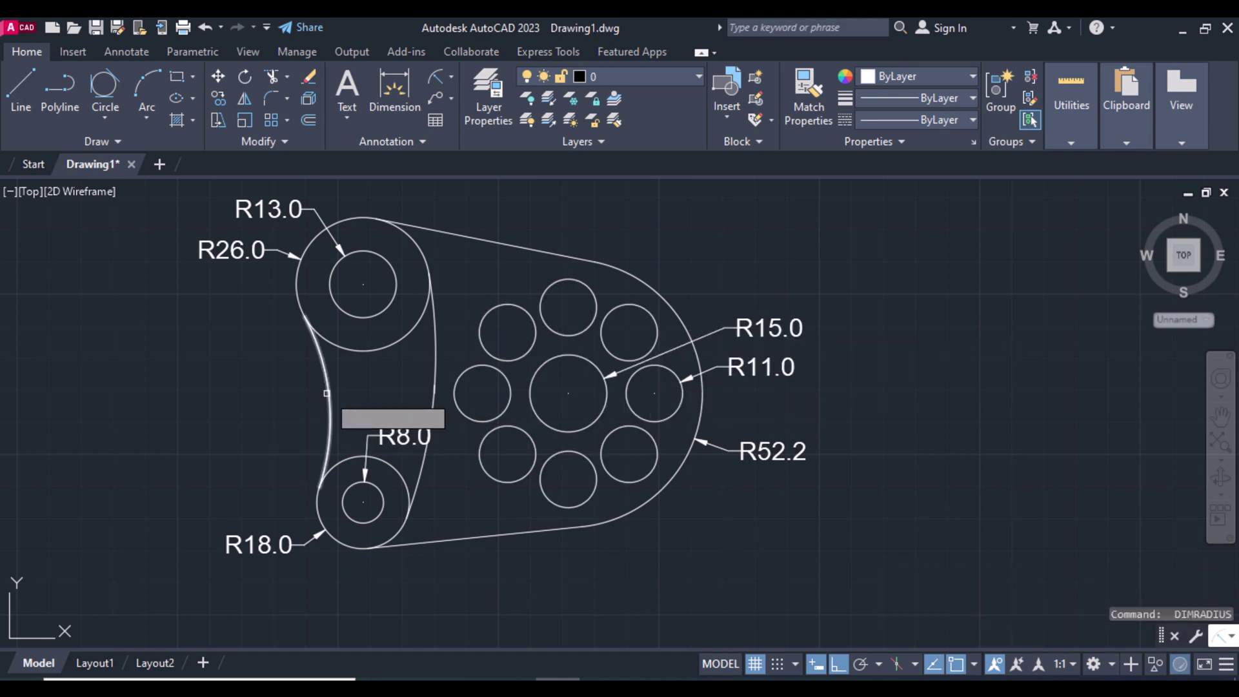
click(326, 395)
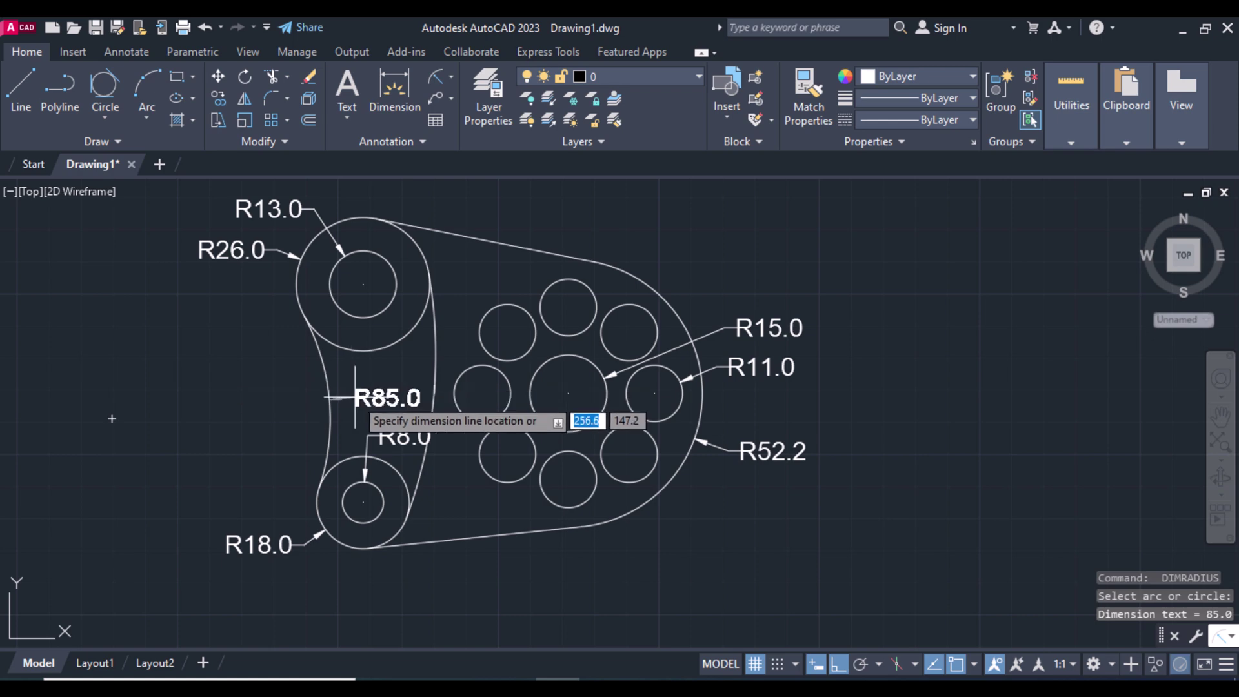
click(354, 396)
- Add linear dimensions between circle centres: 85.0 vertical, 80.0 horizontal and 33.4 between holes
click(387, 91)
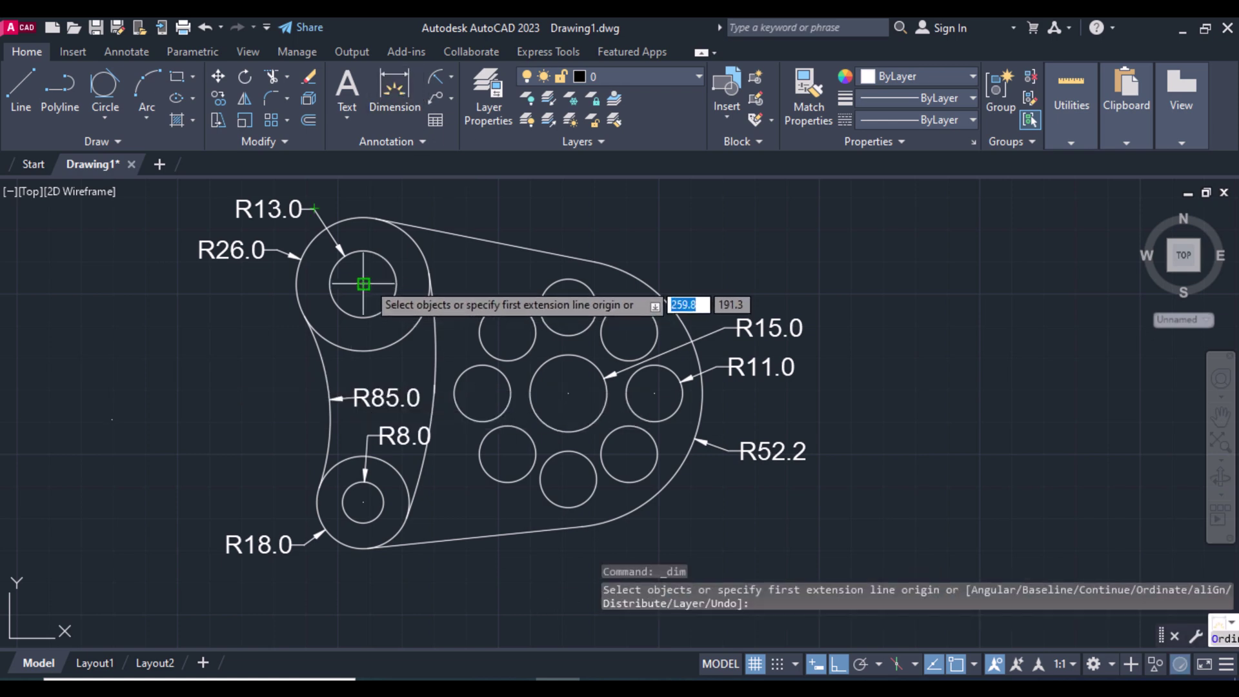
click(362, 284)
click(362, 480)
click(286, 502)
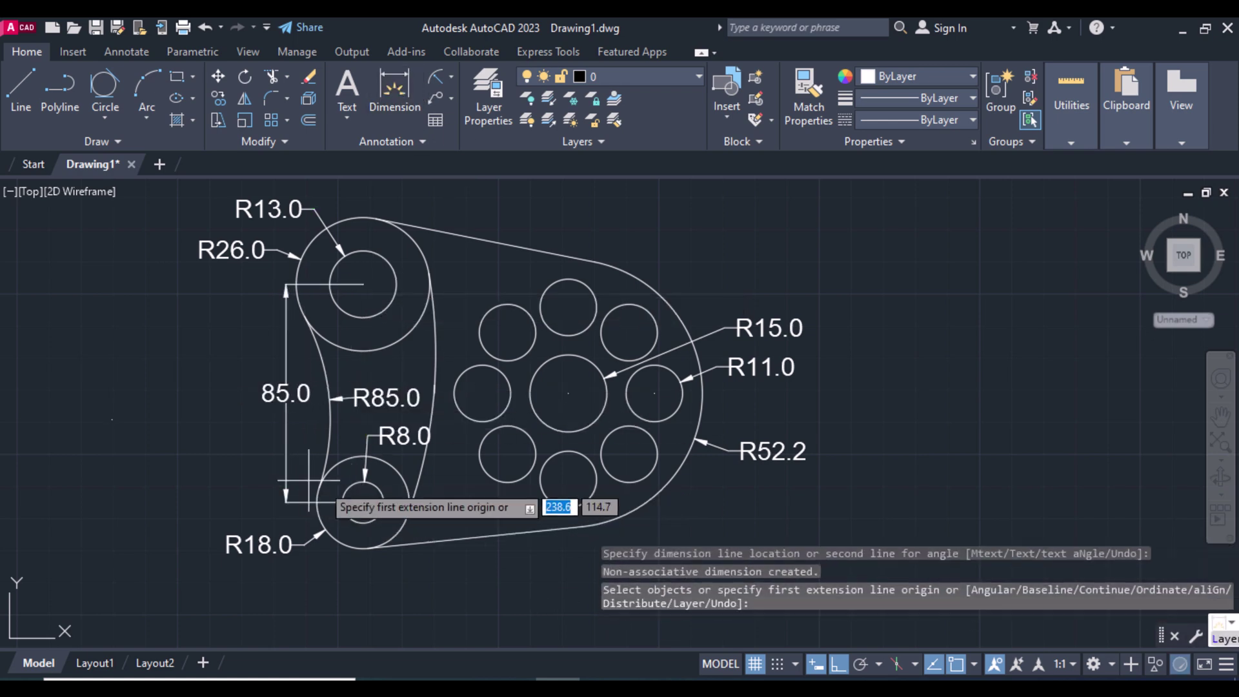
click(363, 501)
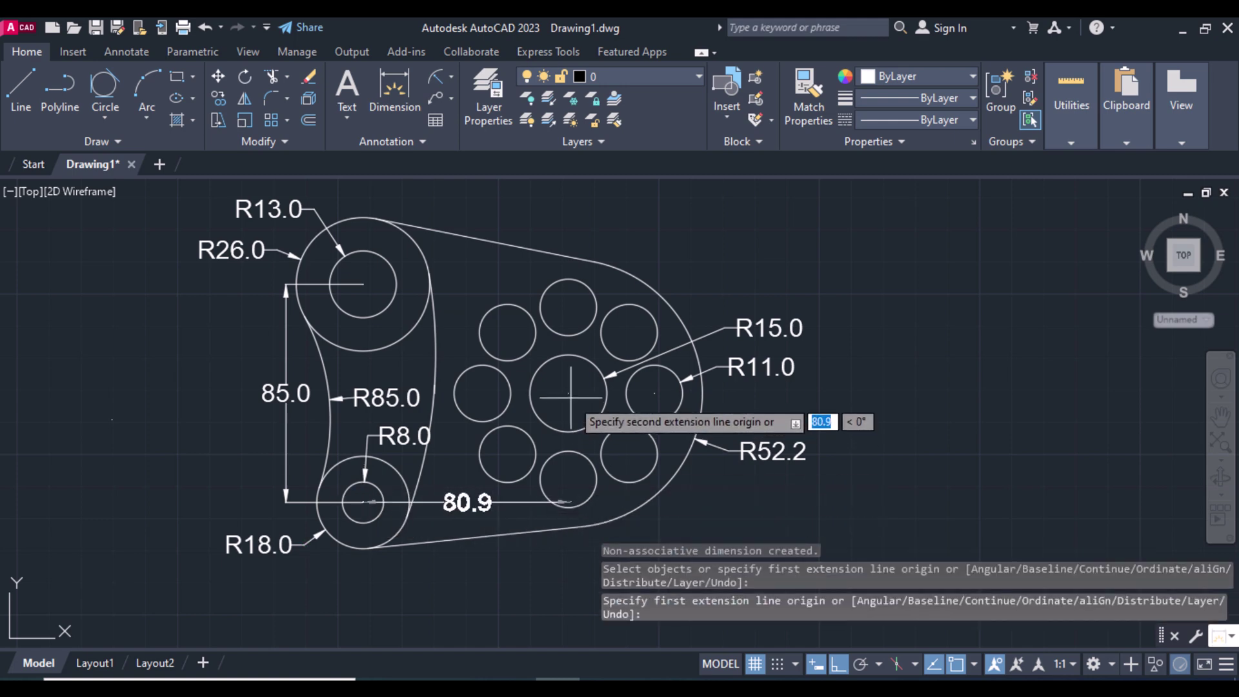
click(568, 507)
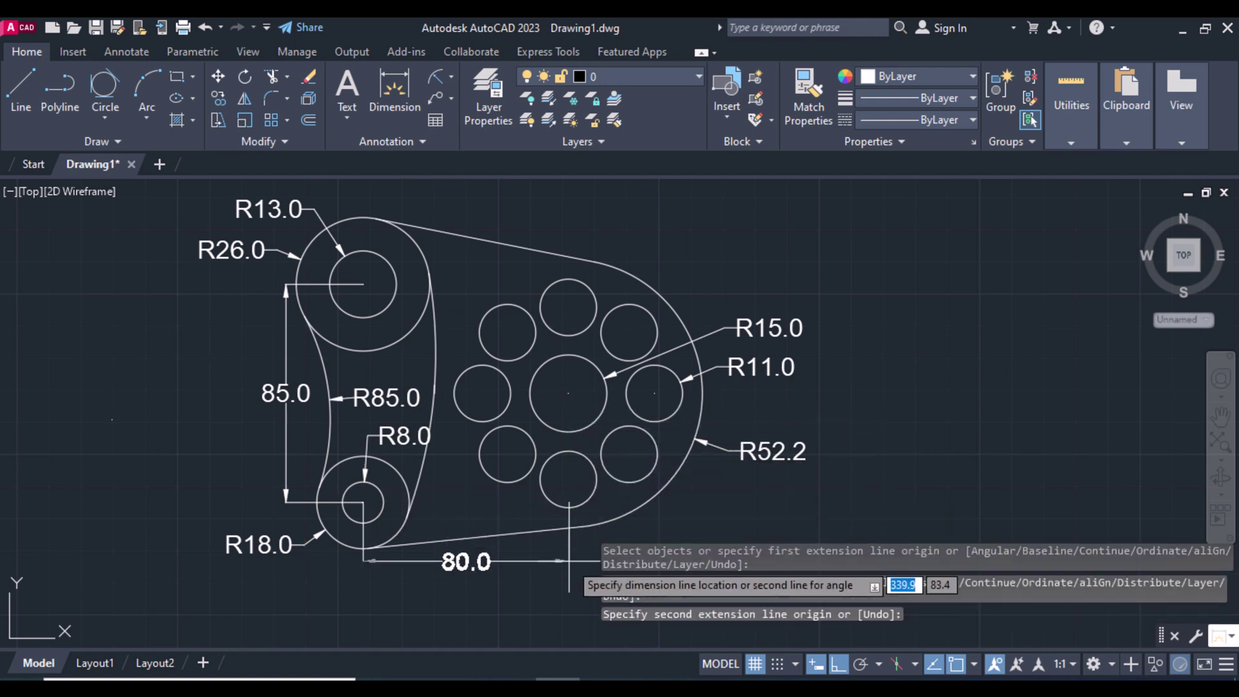
click(568, 560)
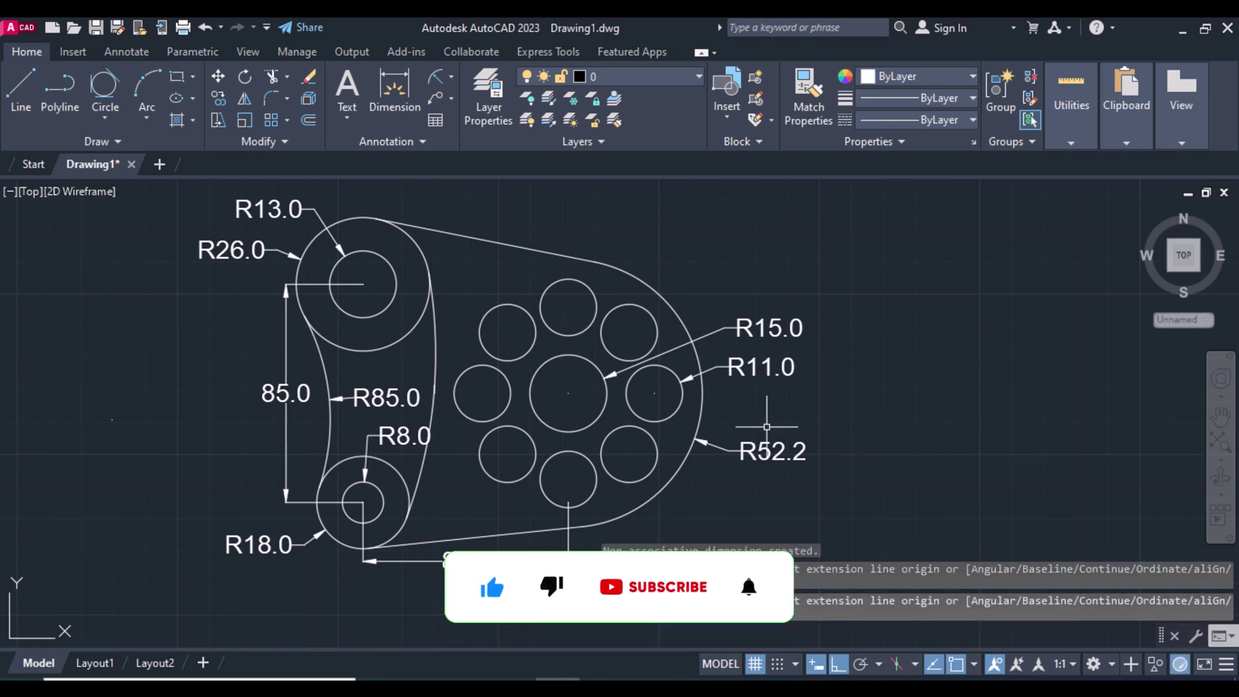
click(565, 394)
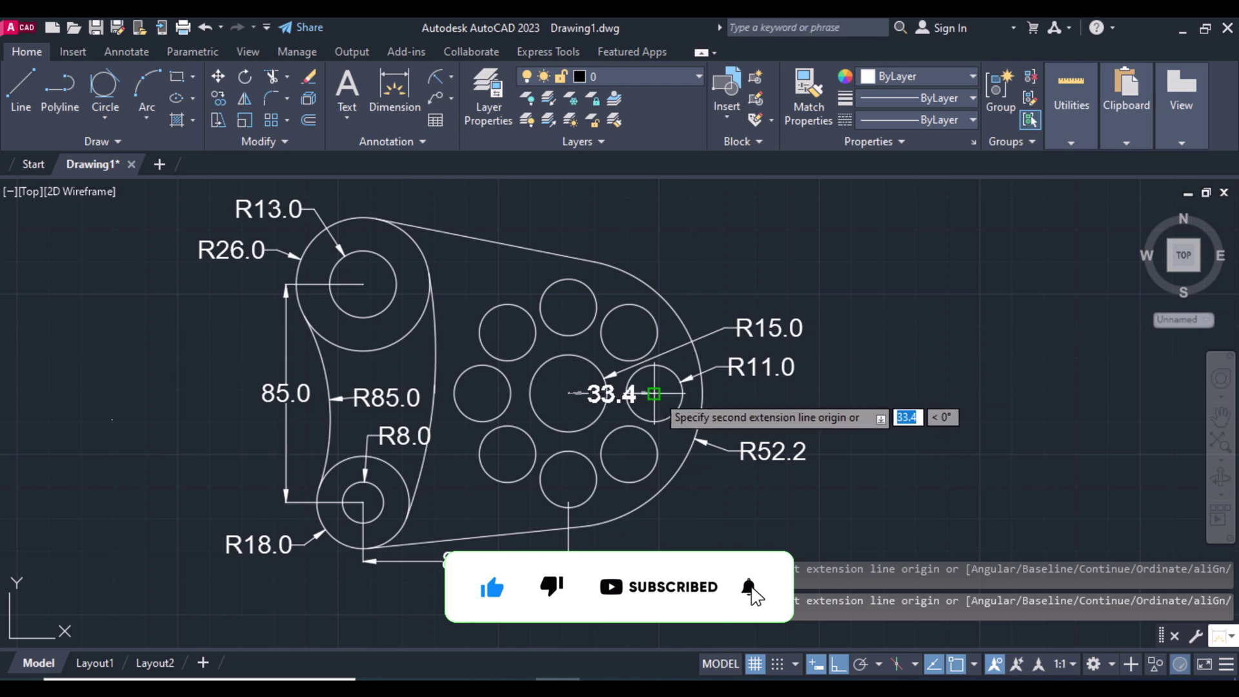
click(653, 393)
click(610, 401)
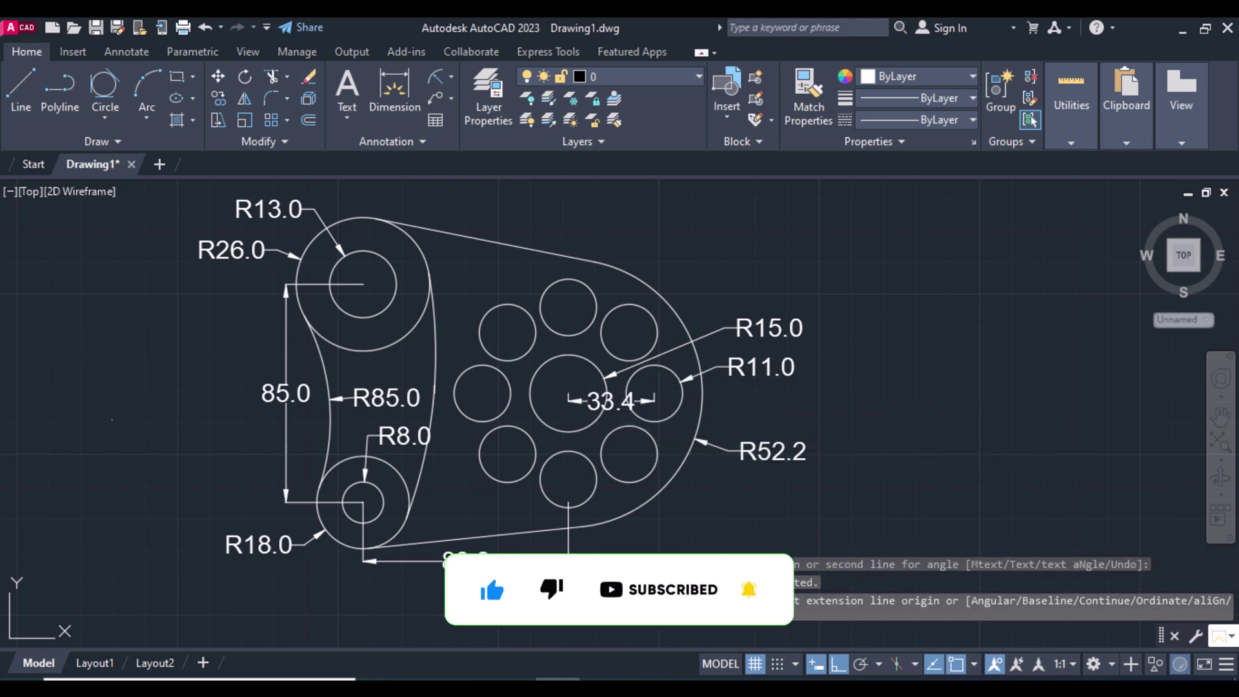